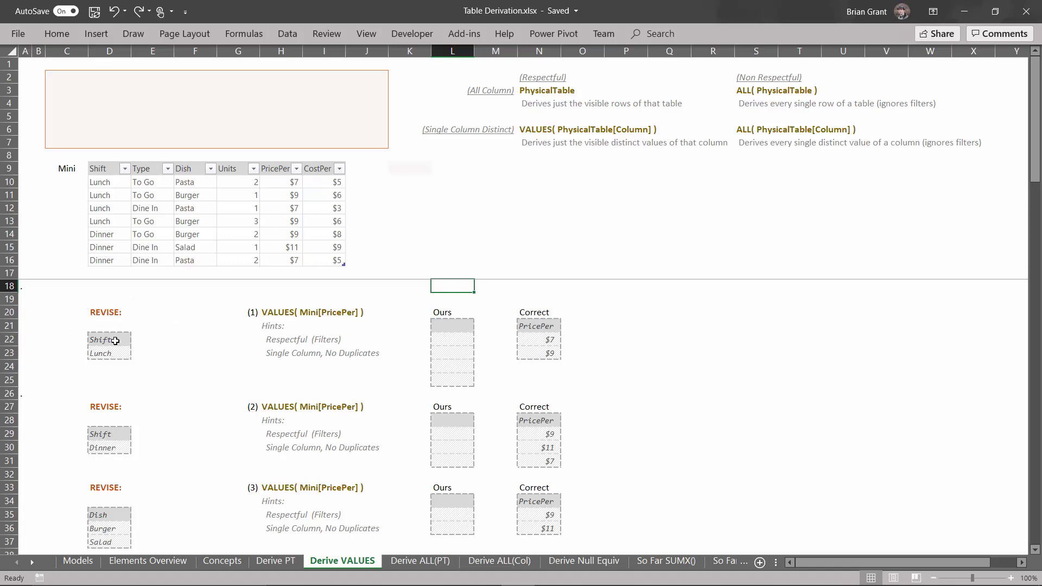
Move the Shift/Lunch criteria block of exercise 1 to D3:D4 and filter the Mini table's Shift column to Lunch only.
drag(115, 340, 108, 105)
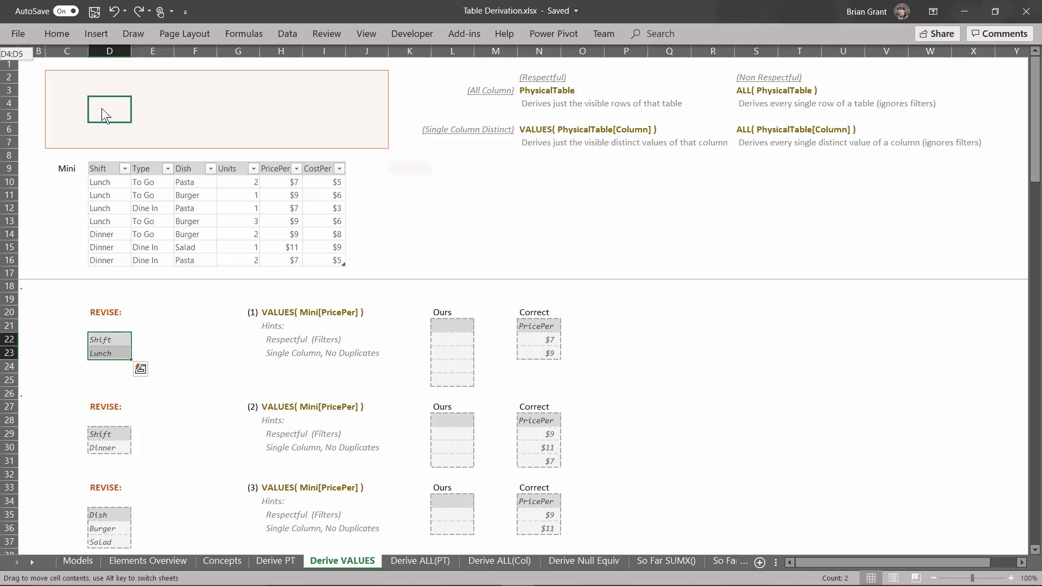
mouse_move(102, 87)
mouse_down()
mouse_move(109, 185)
mouse_move(116, 90)
mouse_up()
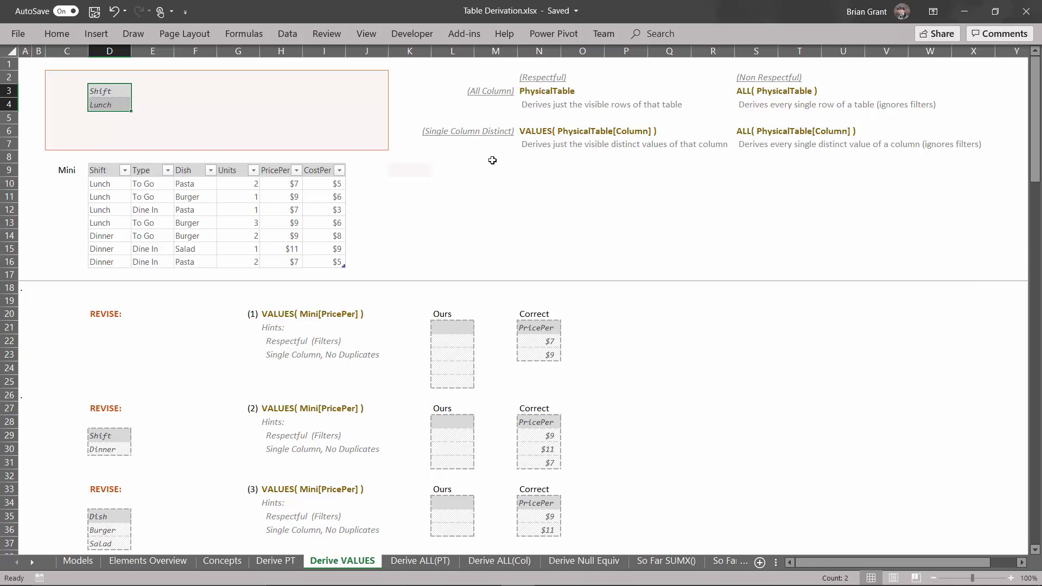
mouse_move(116, 79)
click(125, 170)
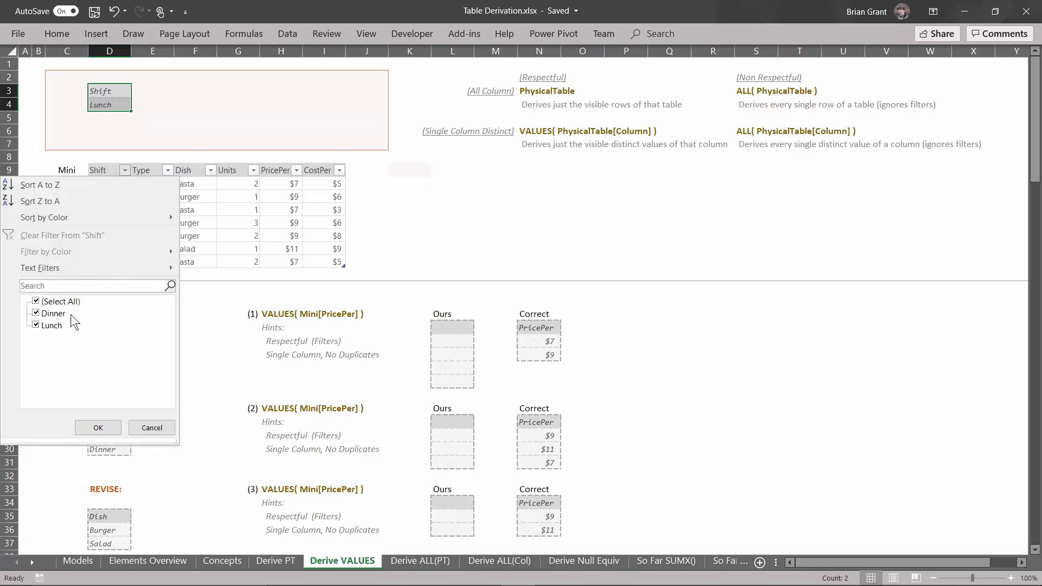
click(105, 427)
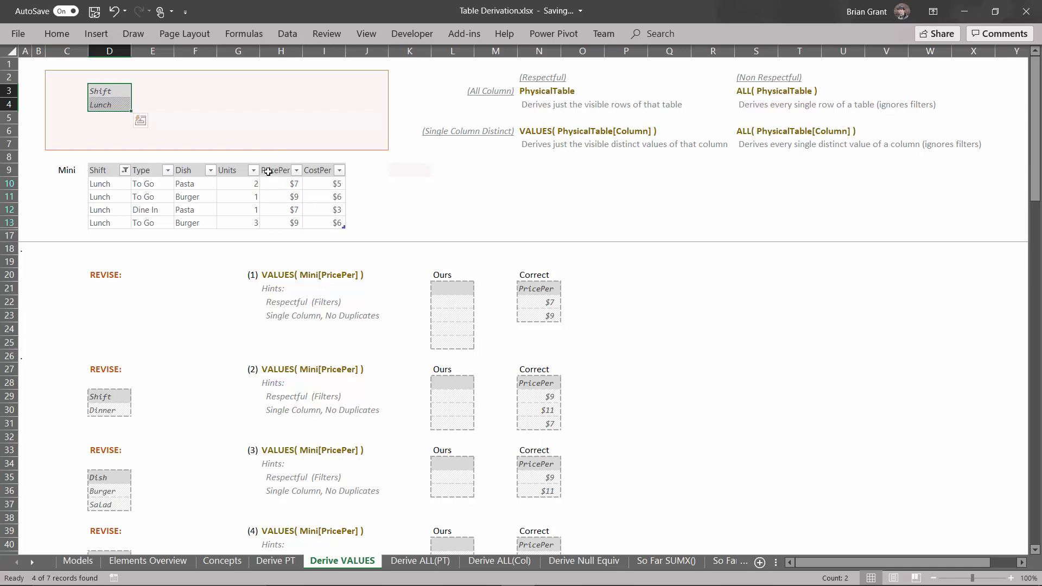
Copy the filtered PricePer column with its header and paste it as values and number formats into exercise 1's Ours area at L21.
drag(268, 172, 289, 220)
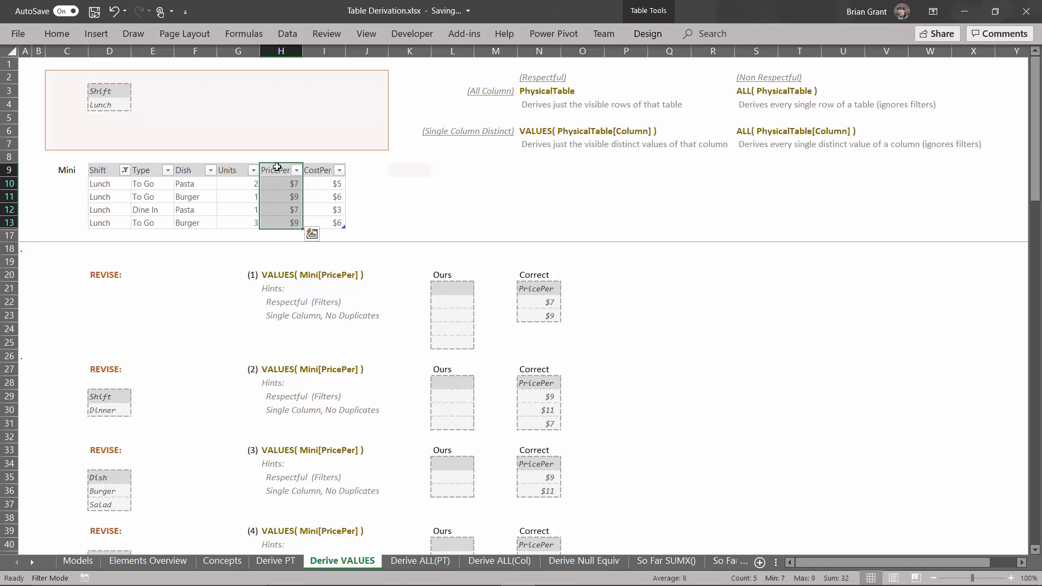
drag(277, 184, 293, 220)
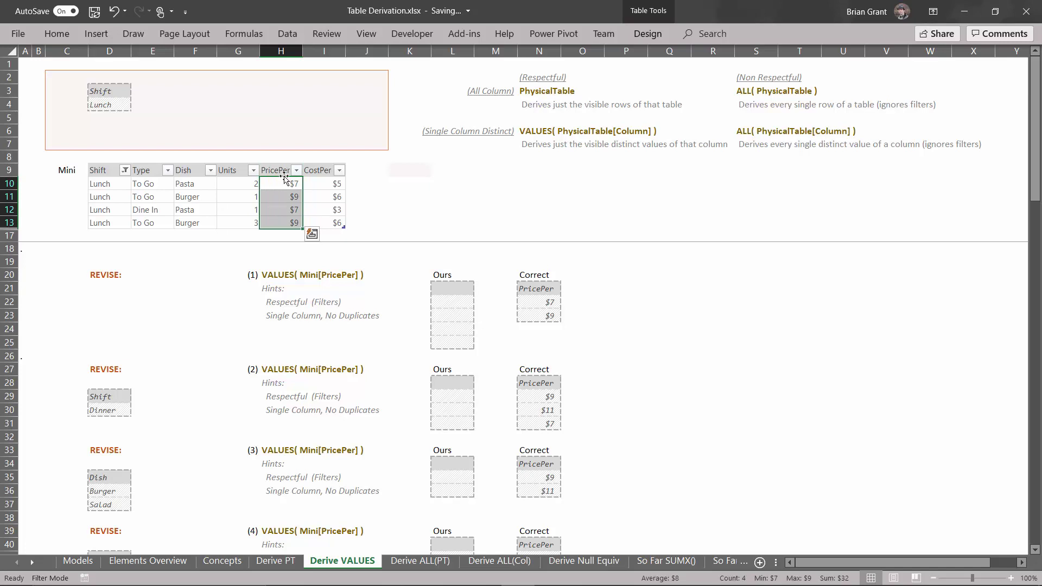
drag(277, 172, 276, 219)
key(ctrl+c)
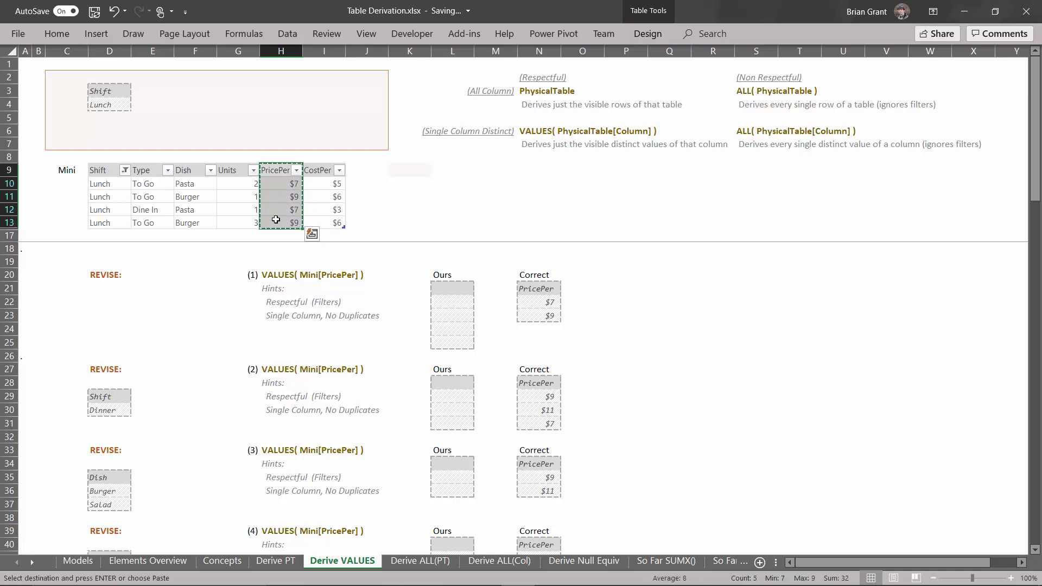
click(456, 292)
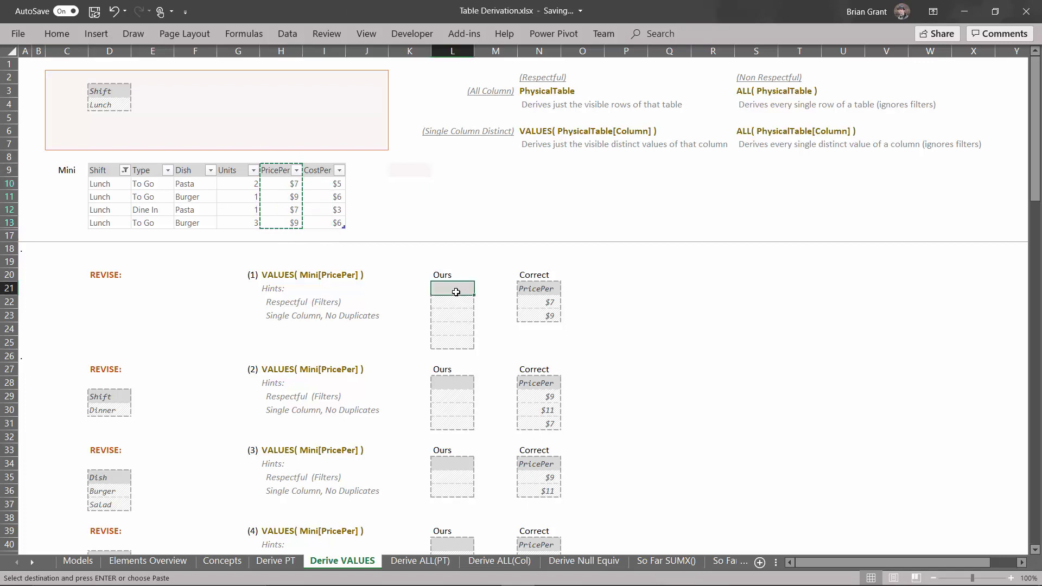
key(ctrl+alt+v)
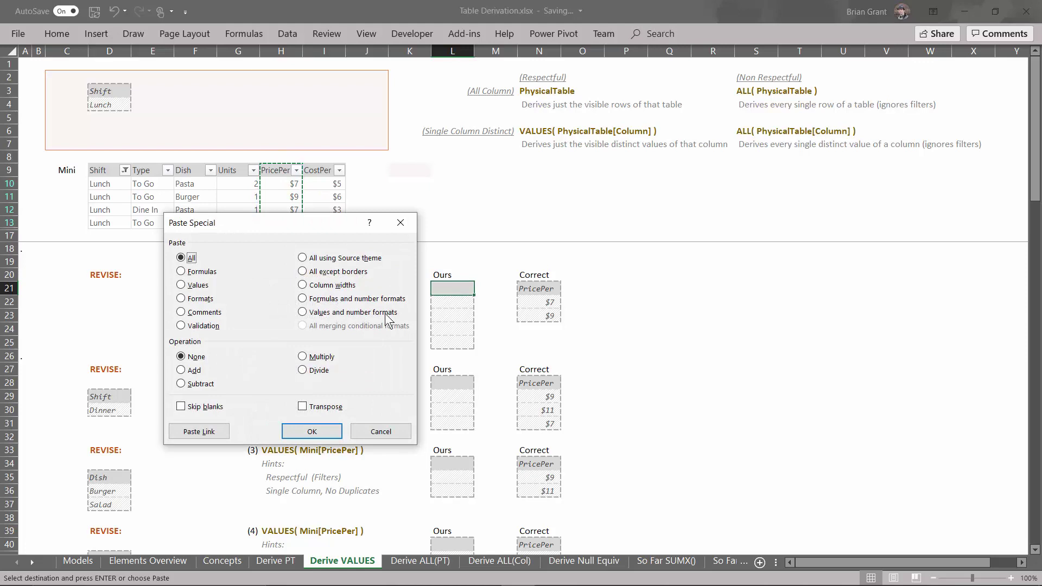
click(364, 314)
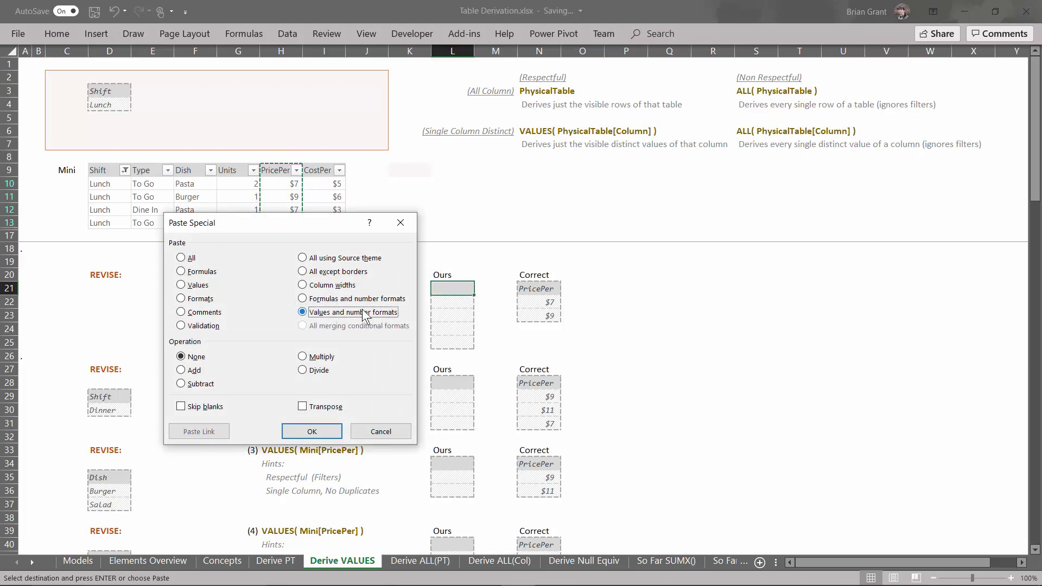
click(312, 431)
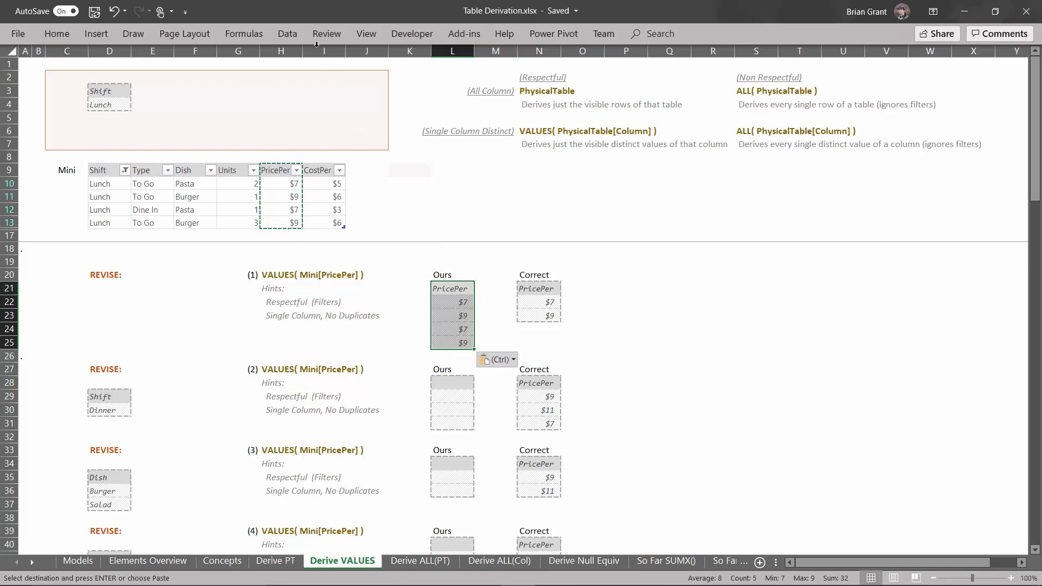
Remove duplicates from the PricePer values pasted in exercise 1's Ours area, treating the first row as a header.
click(292, 34)
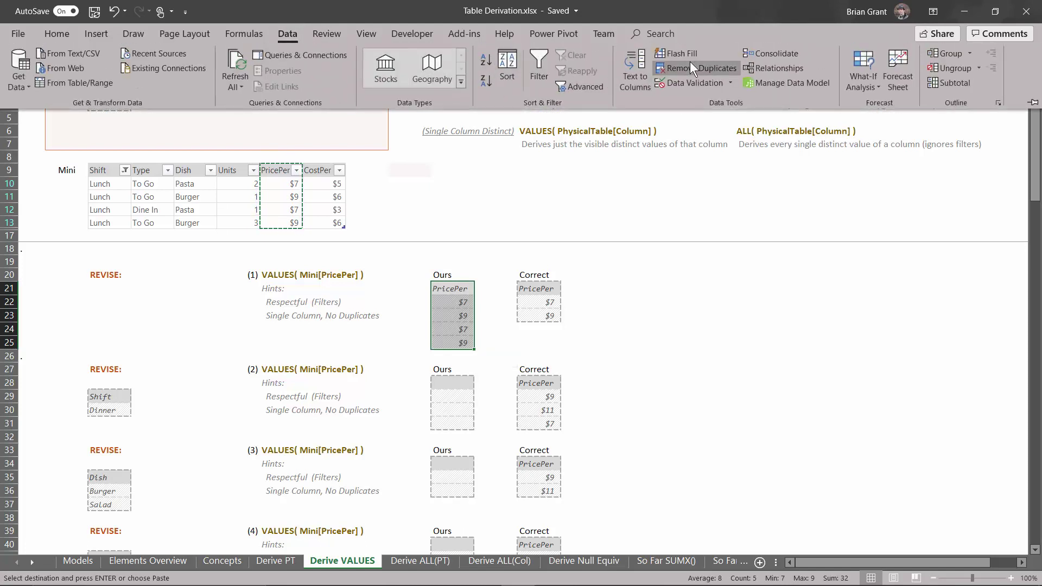
click(700, 66)
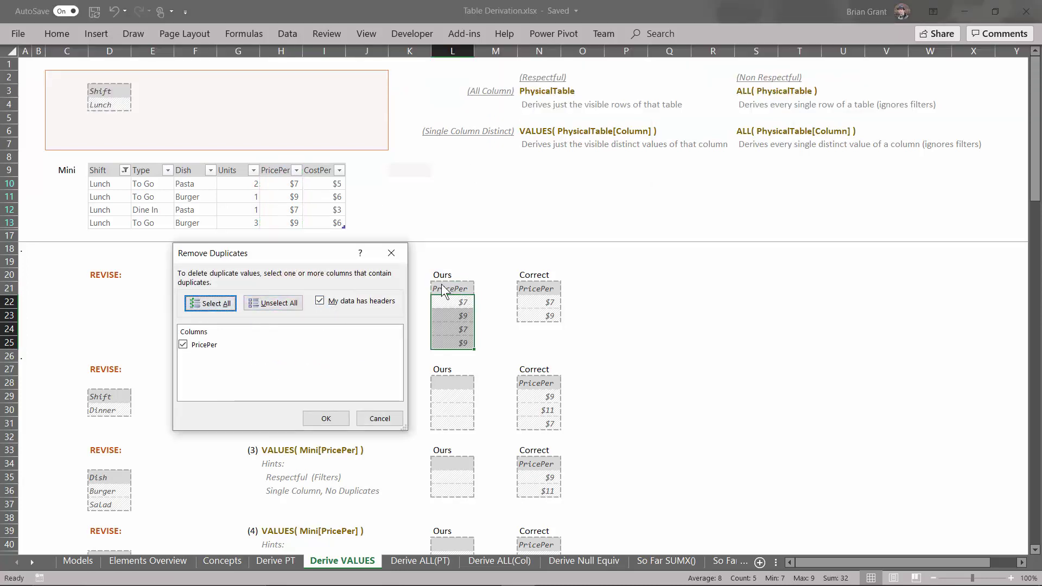
click(330, 301)
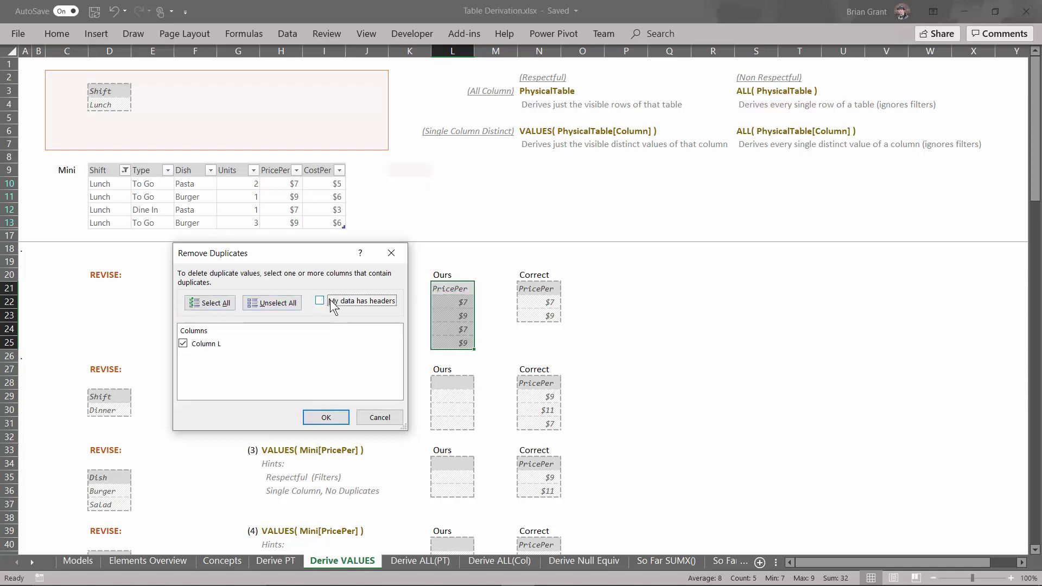
click(333, 307)
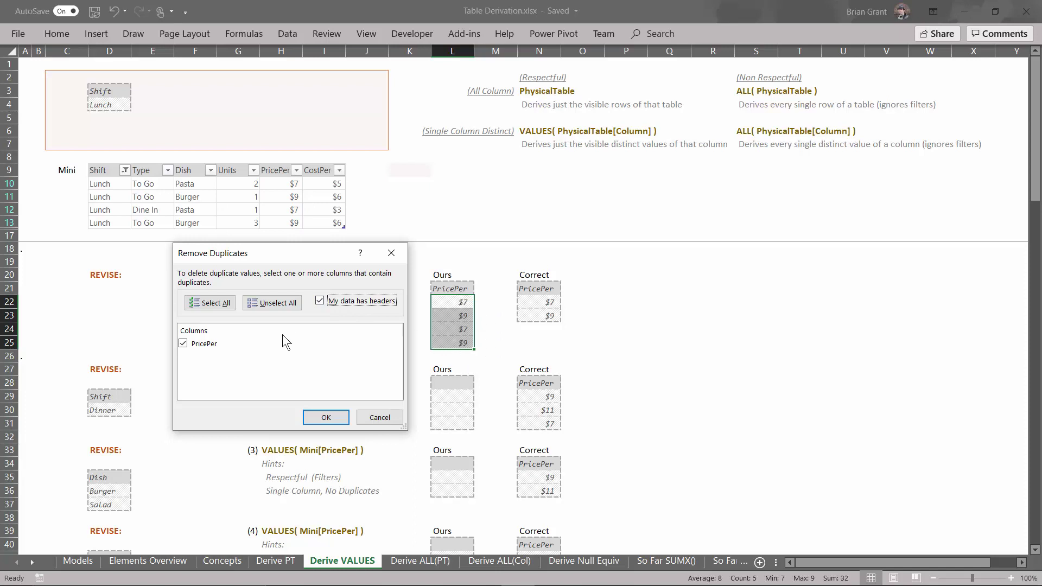
click(324, 419)
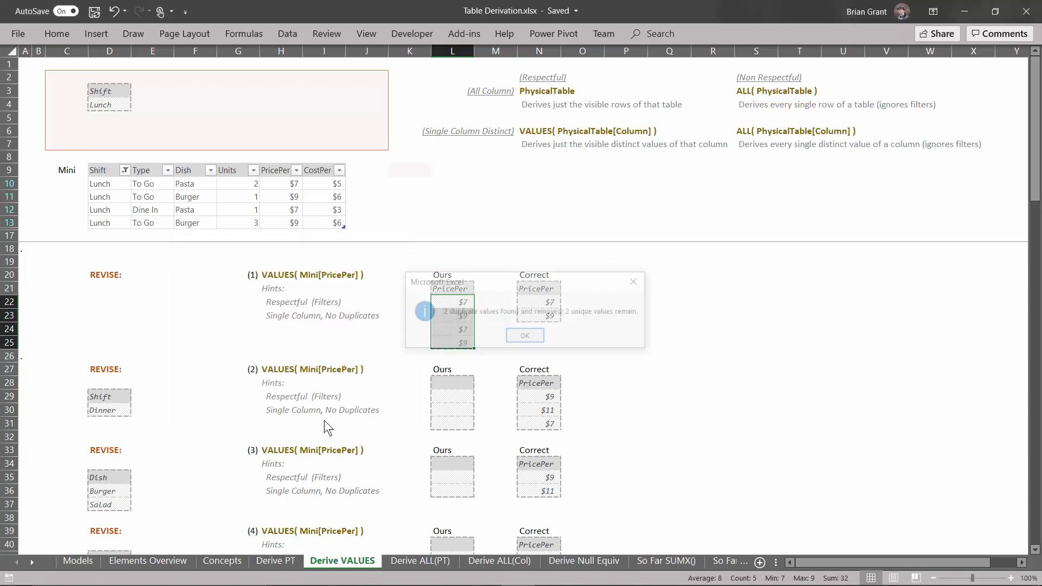
click(533, 342)
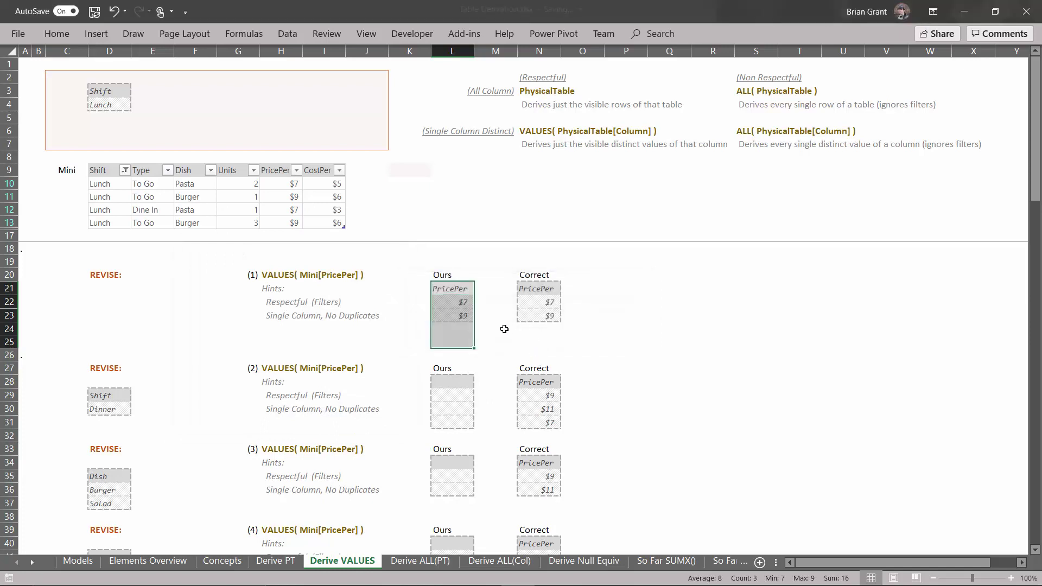
click(504, 328)
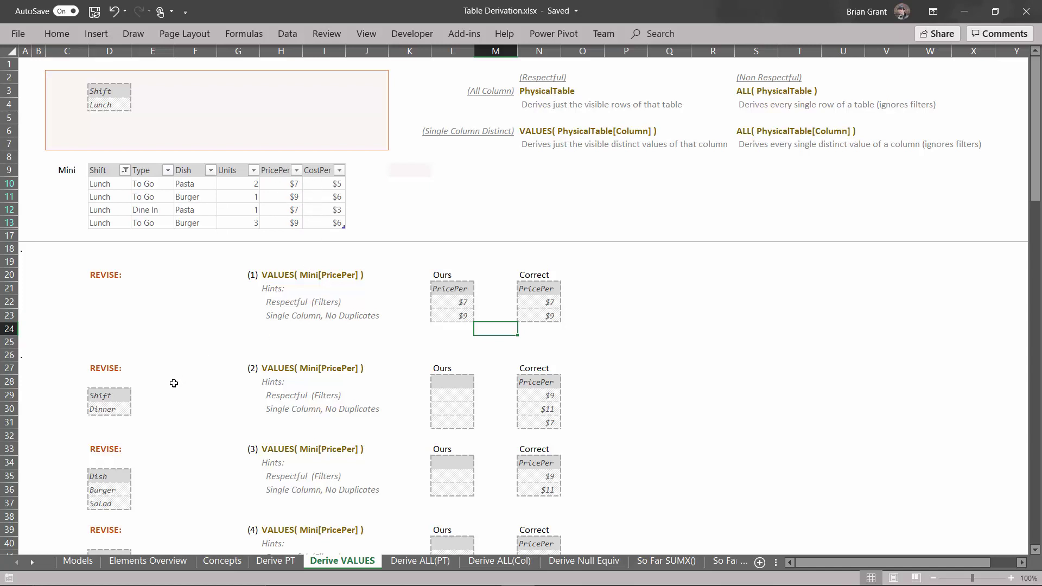
Replace the criteria in D3:D4 with exercise 2's Shift/Dinner block and filter the Mini table's Shift column to Dinner only.
click(118, 393)
key(ctrl+v)
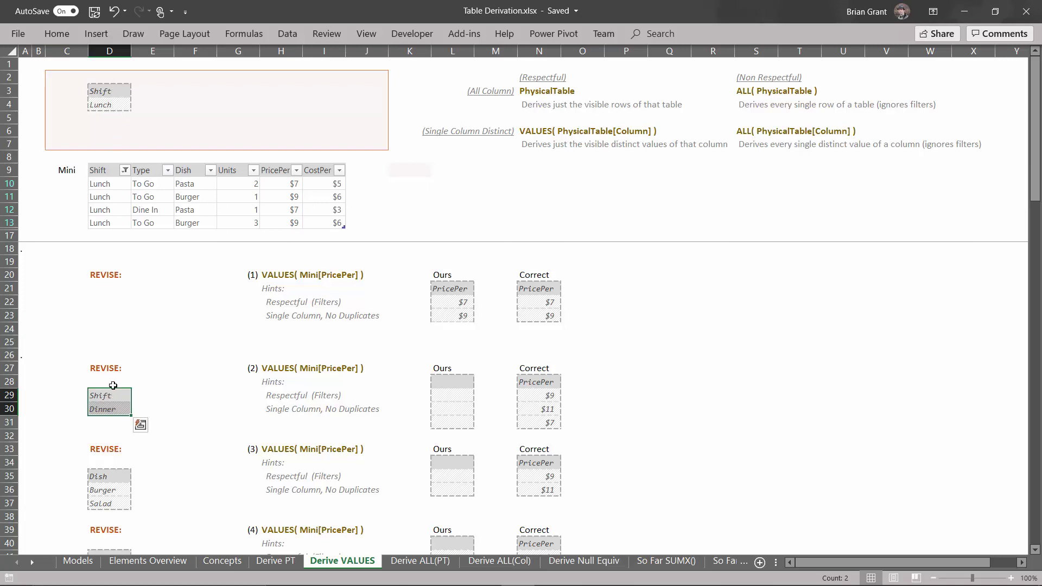
drag(113, 392, 102, 94)
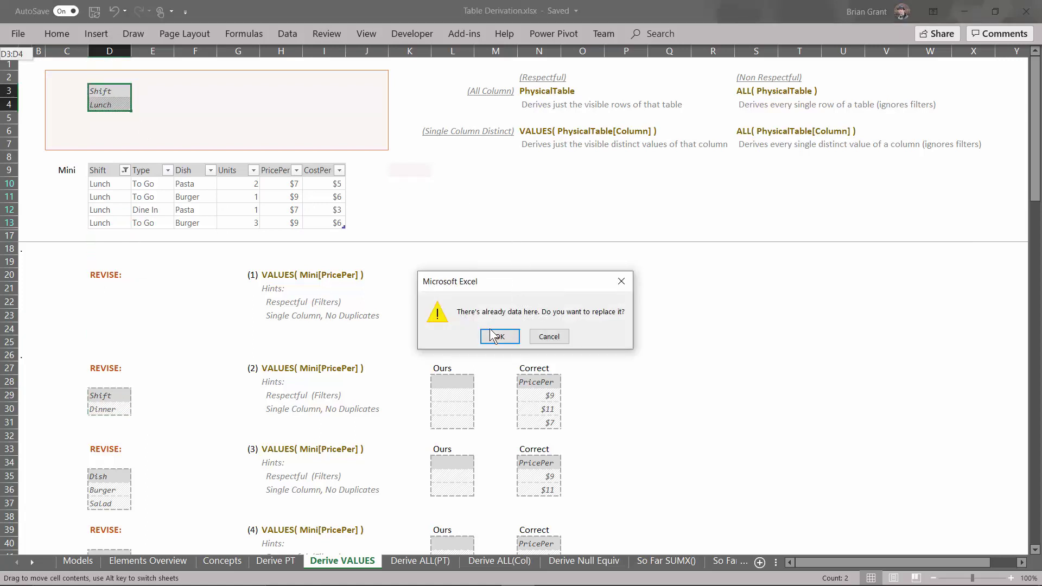
click(505, 338)
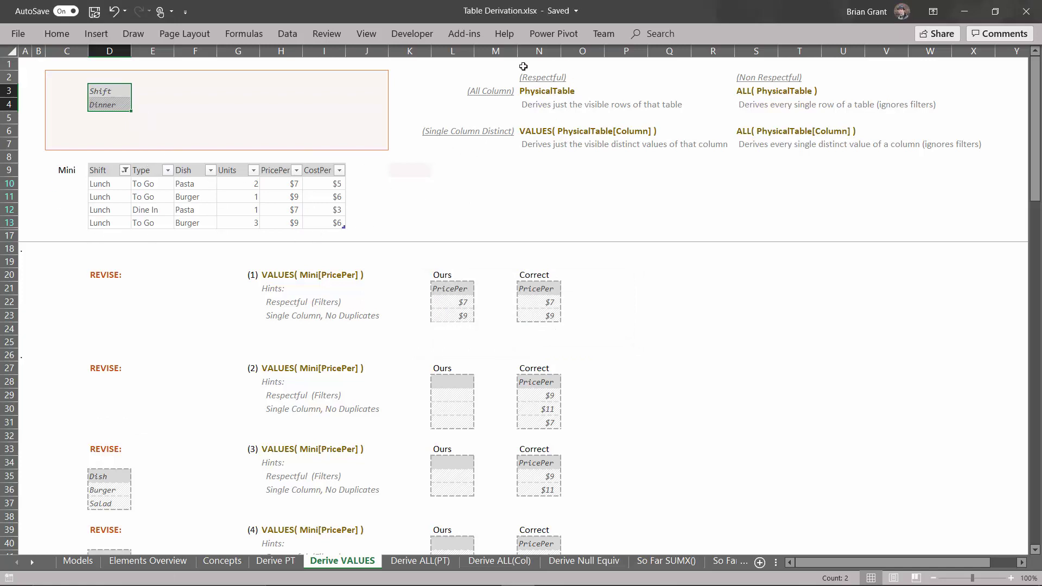
click(125, 171)
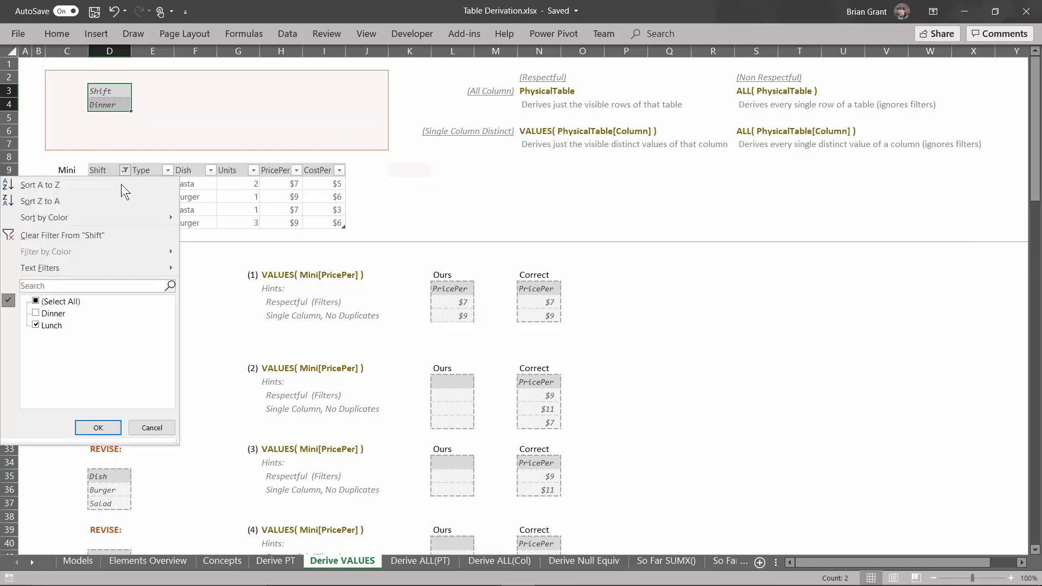
click(52, 315)
click(52, 326)
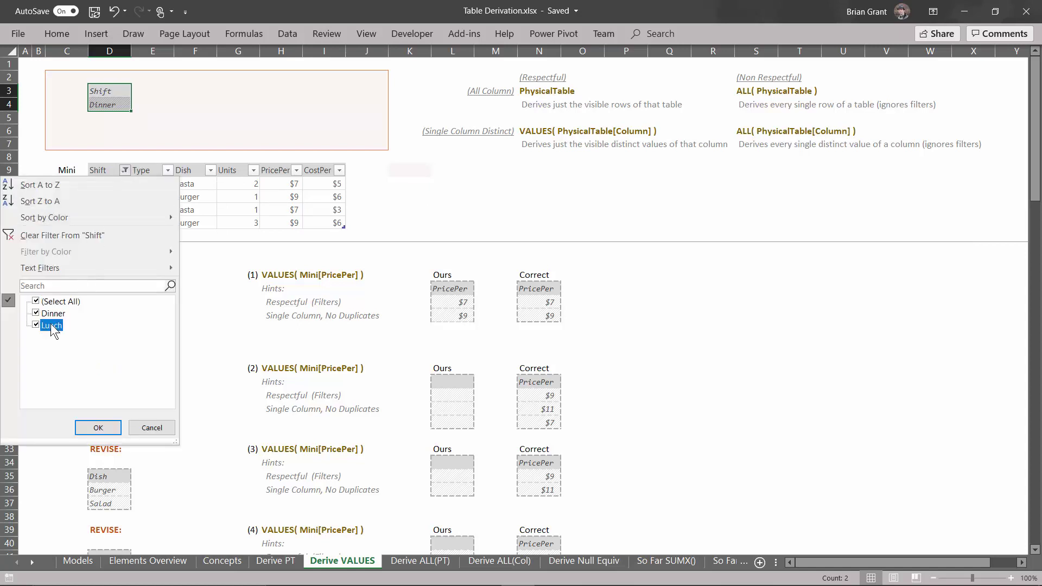
click(98, 428)
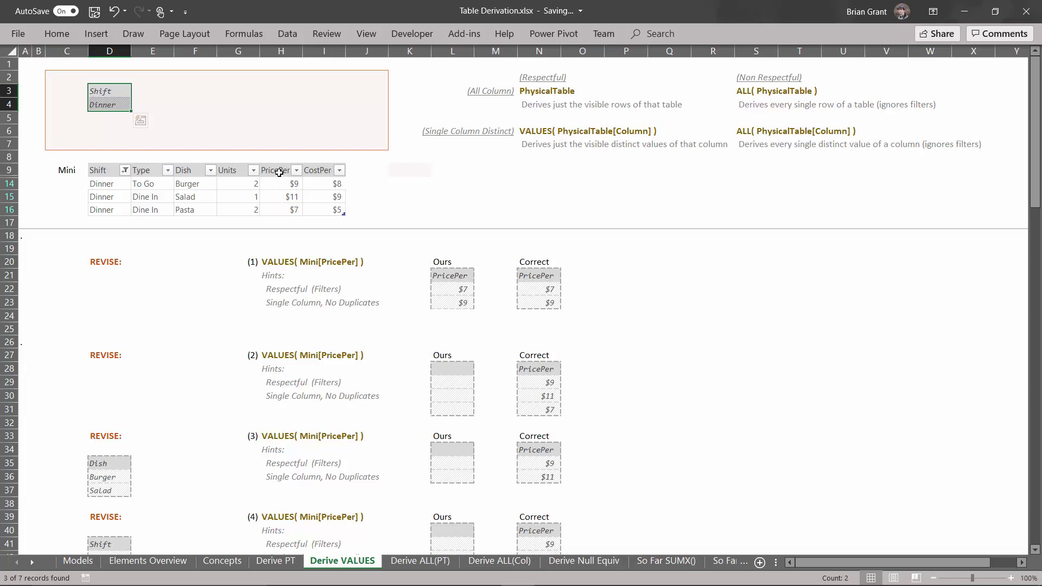
Copy the filtered PricePer column with its header and paste it as values and number formats into exercise 2's Ours area at L28.
drag(279, 170, 279, 203)
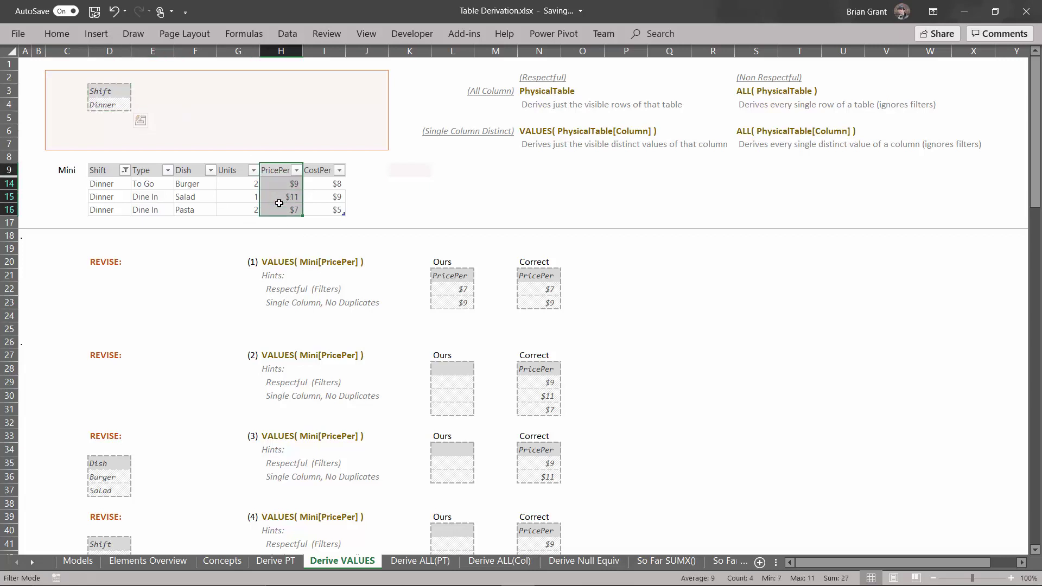
key(ctrl+c)
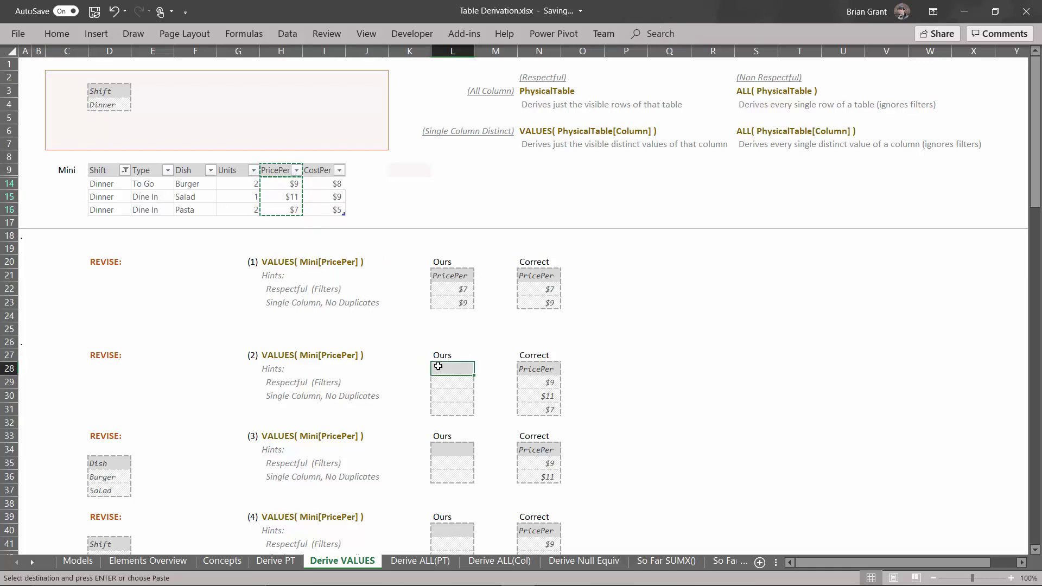
key(ctrl+alt+v)
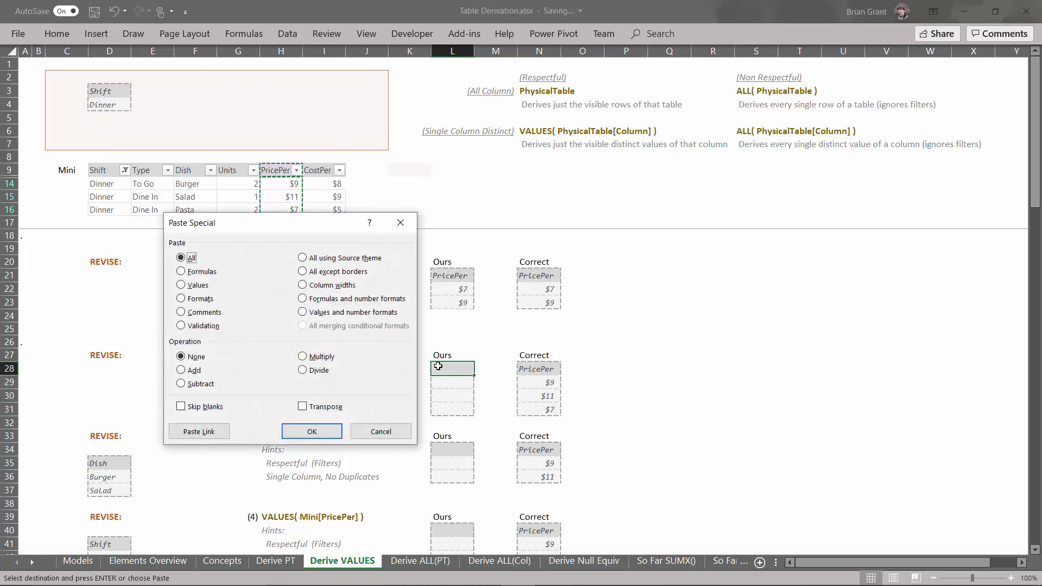
click(303, 313)
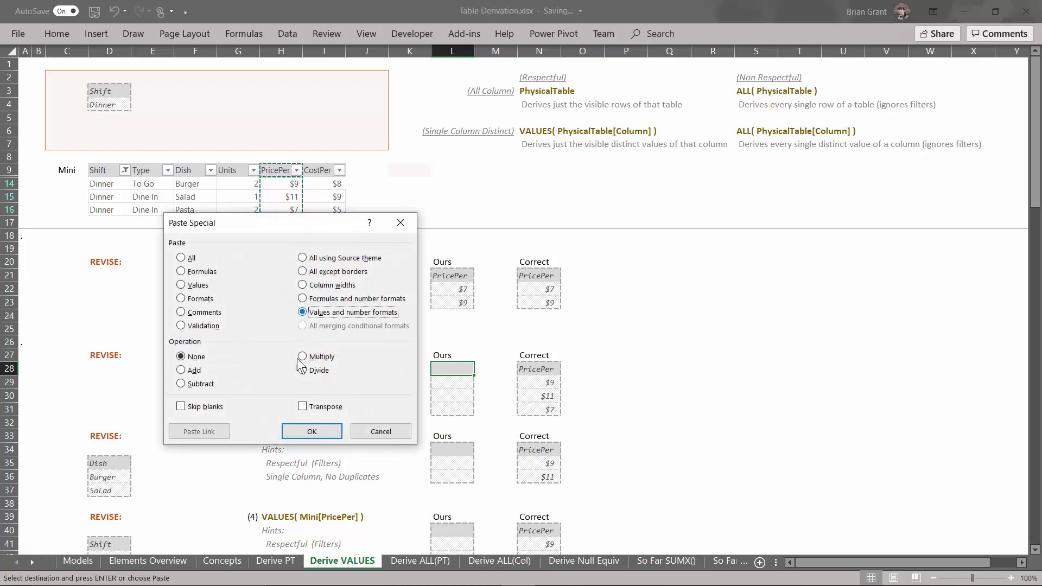
click(295, 431)
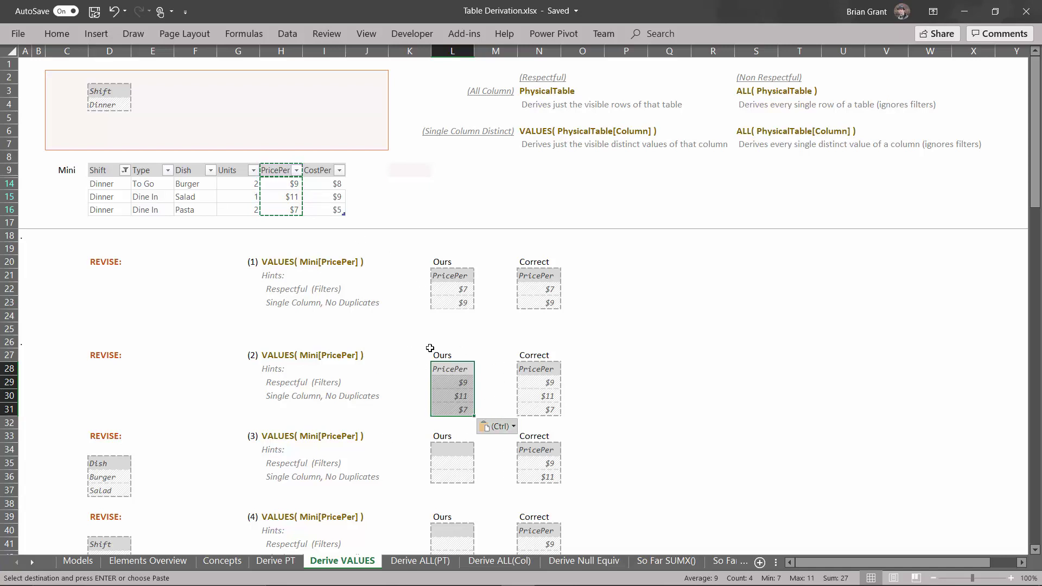
Run Remove Duplicates on the PricePer values in exercise 2's Ours area, keeping the header option on.
click(283, 33)
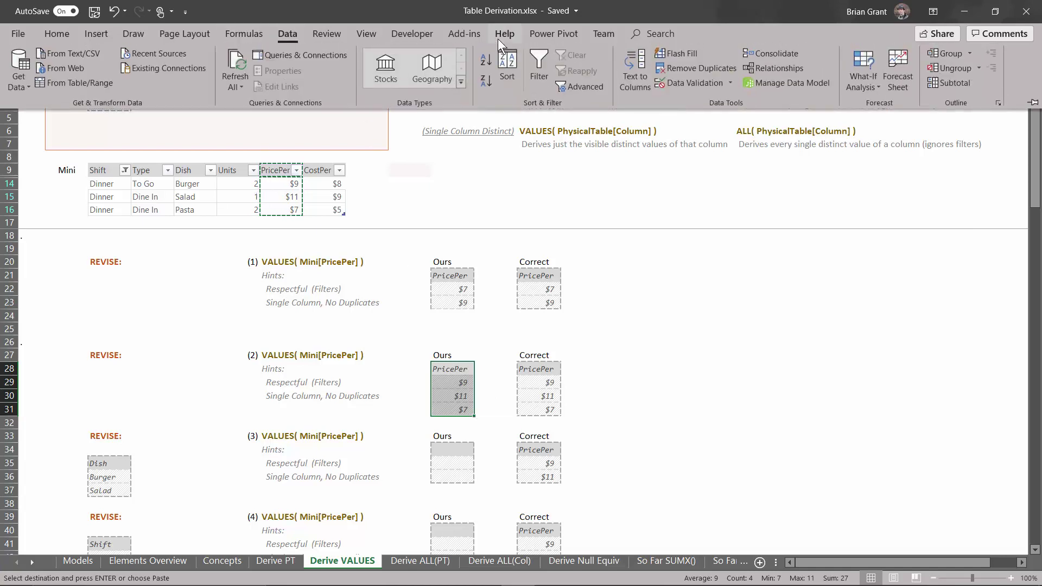
click(657, 67)
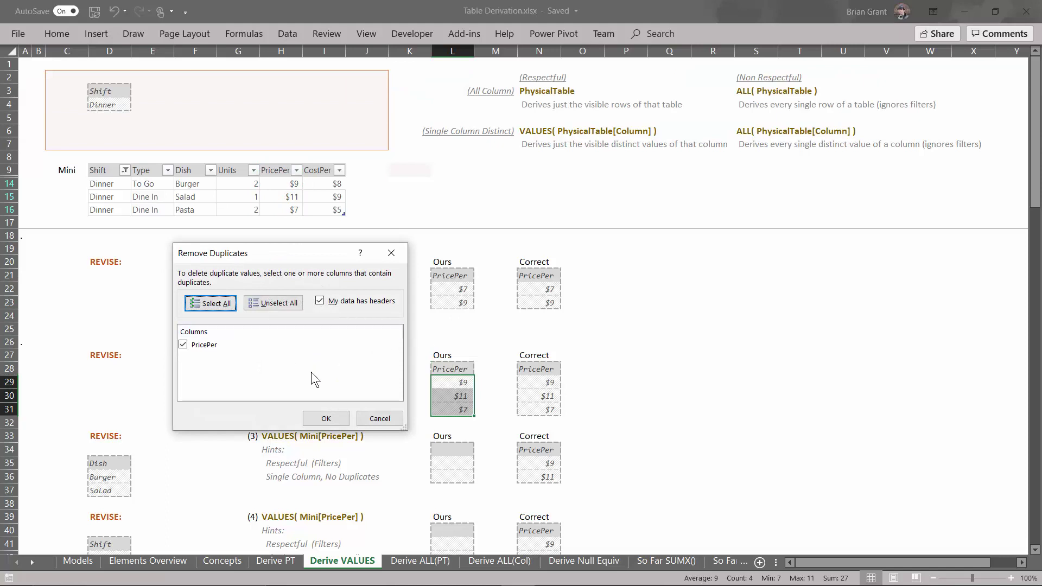
click(335, 419)
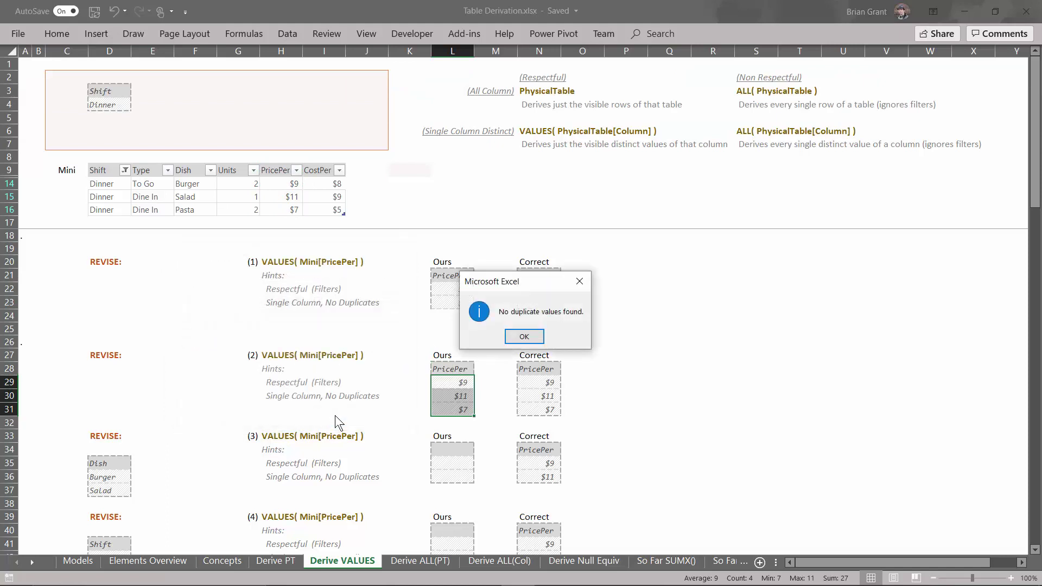
click(524, 337)
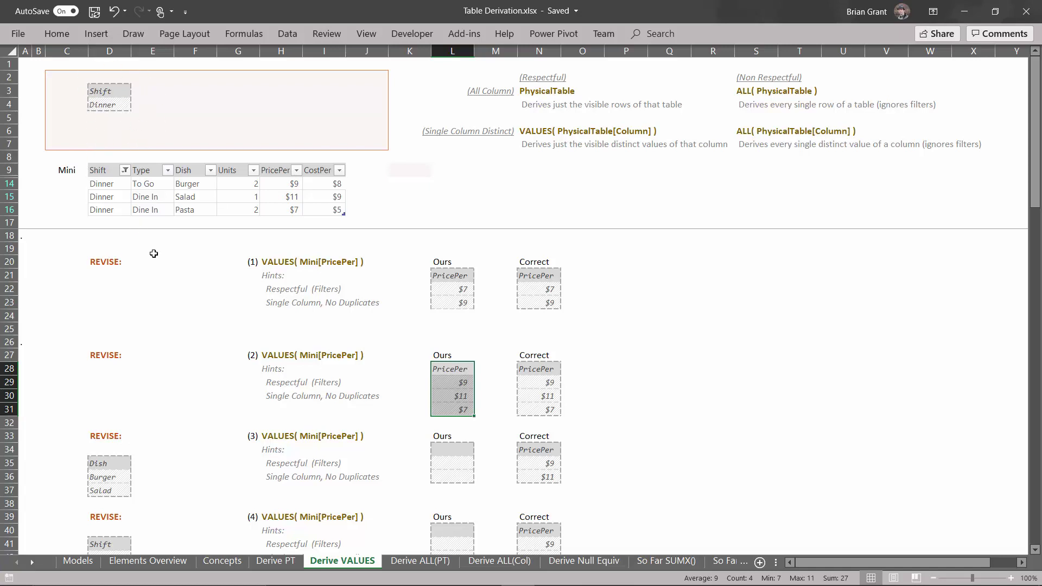
Move exercise 3's Dish block to F3:F5 and filter the Mini table's Dish column to Burger and Salad.
drag(100, 464, 113, 496)
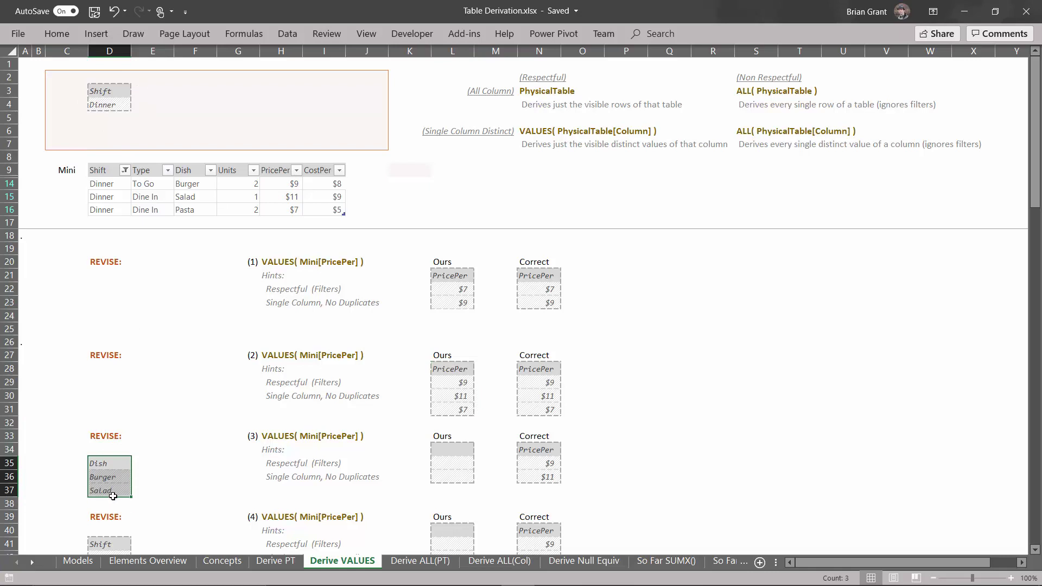
drag(111, 457, 207, 87)
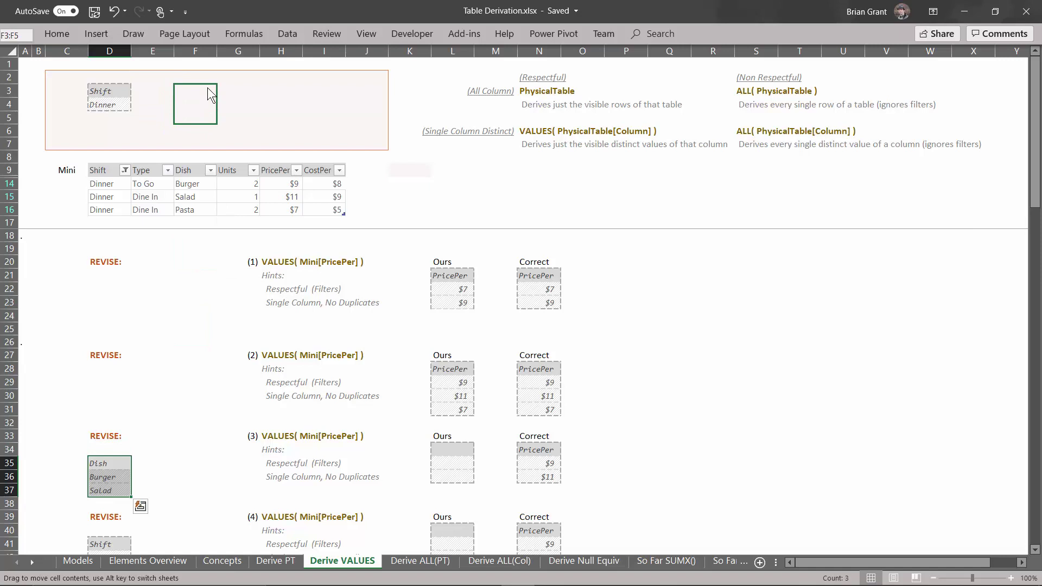
drag(207, 86, 207, 86)
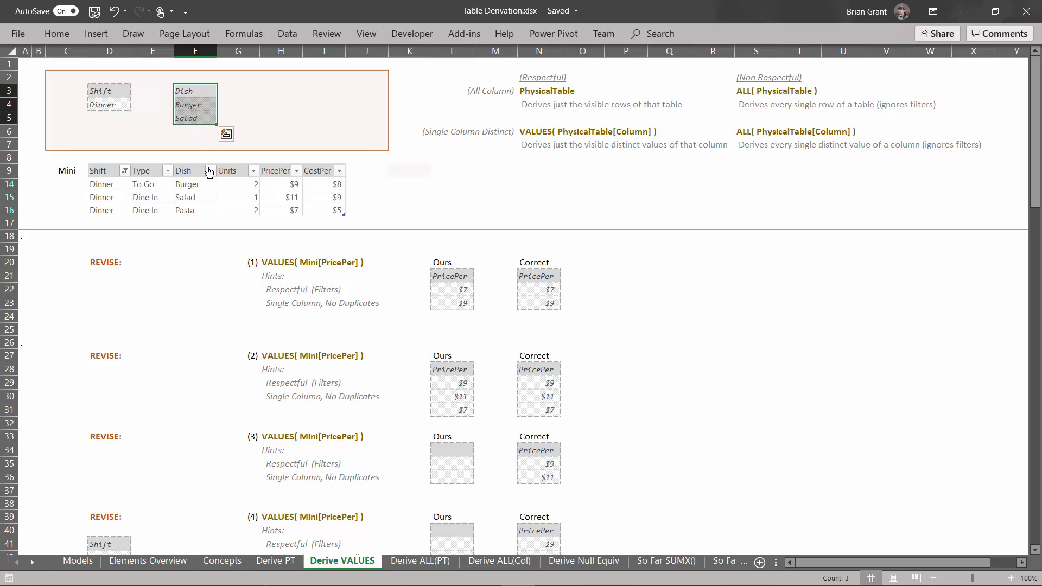
click(209, 171)
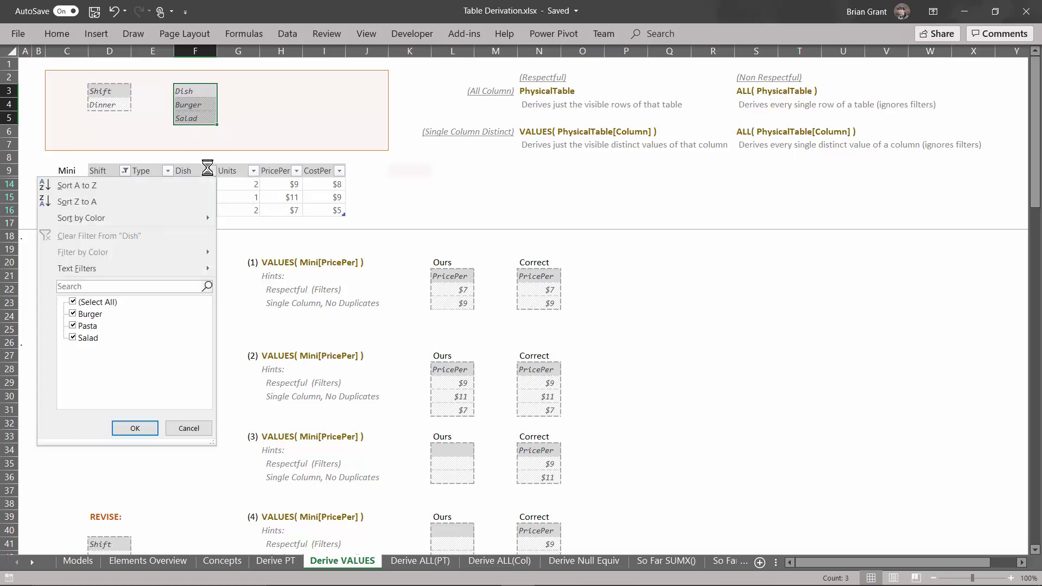
click(82, 327)
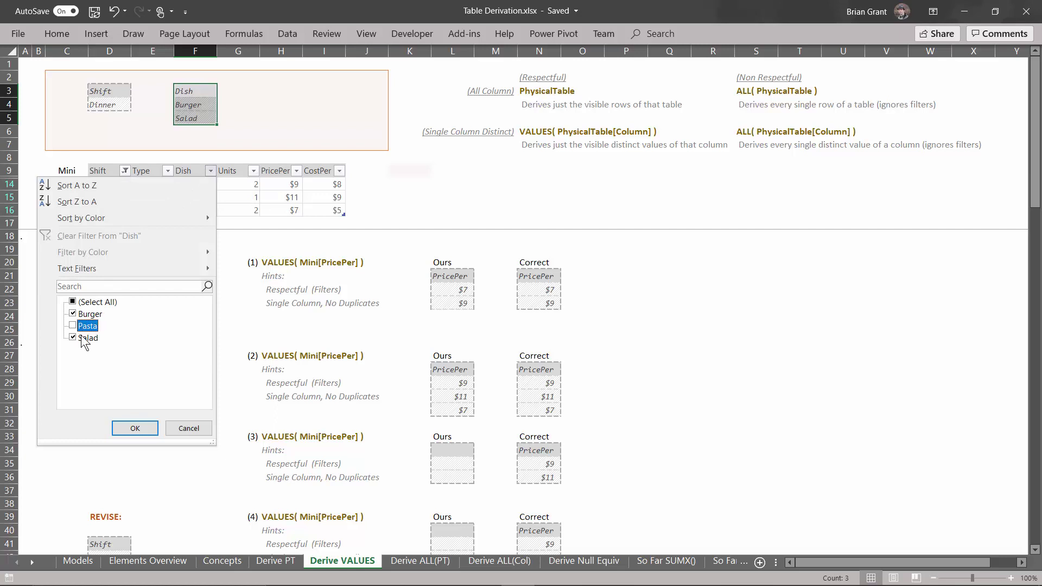
click(133, 429)
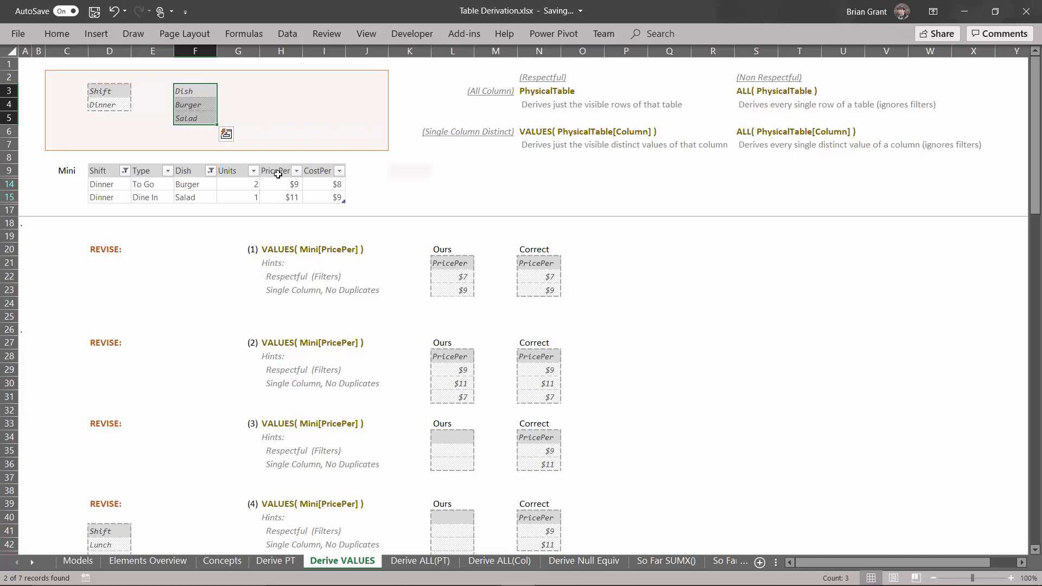
Copy the filtered PricePer column with its header and paste it as values and number formats into exercise 3's Ours area at L34.
drag(278, 170, 278, 195)
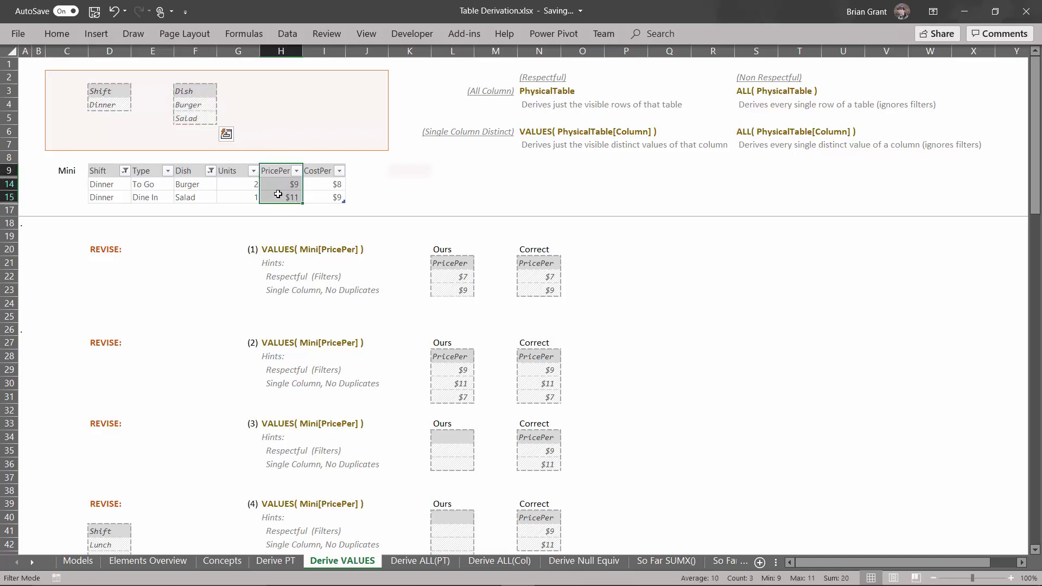
key(ctrl+c)
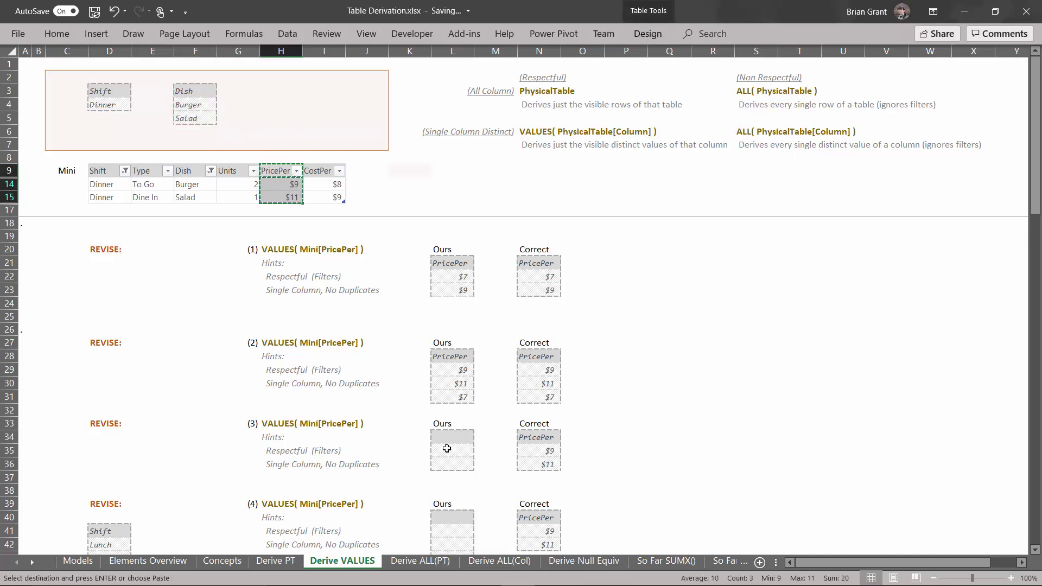
click(447, 437)
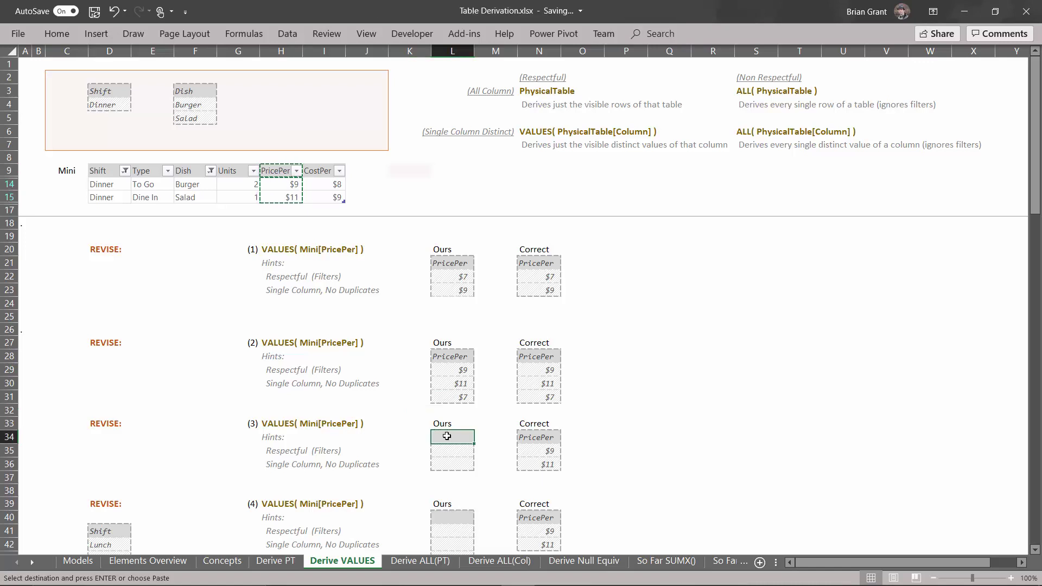
key(ctrl+alt+v)
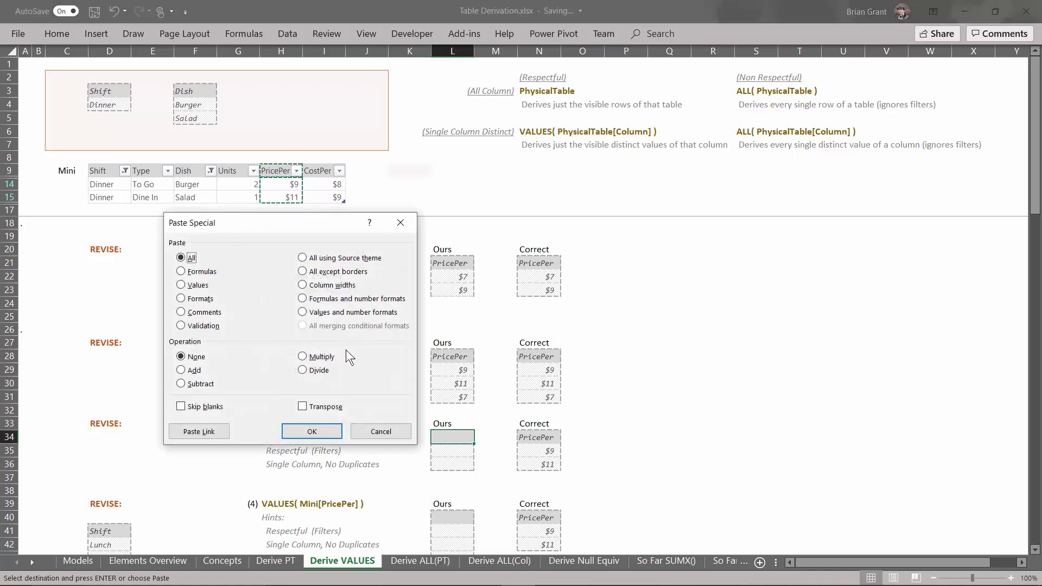
click(342, 317)
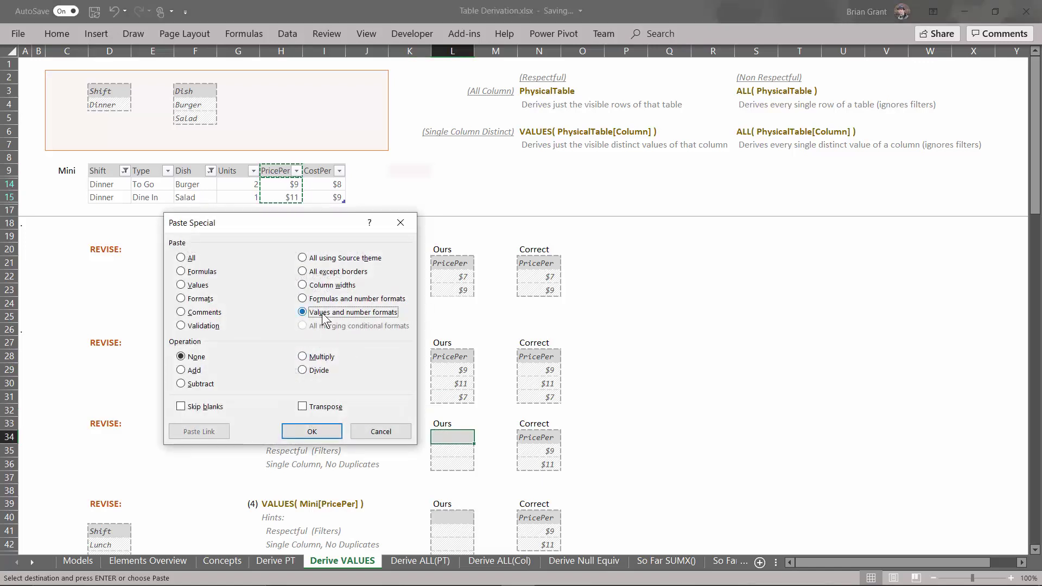
click(302, 432)
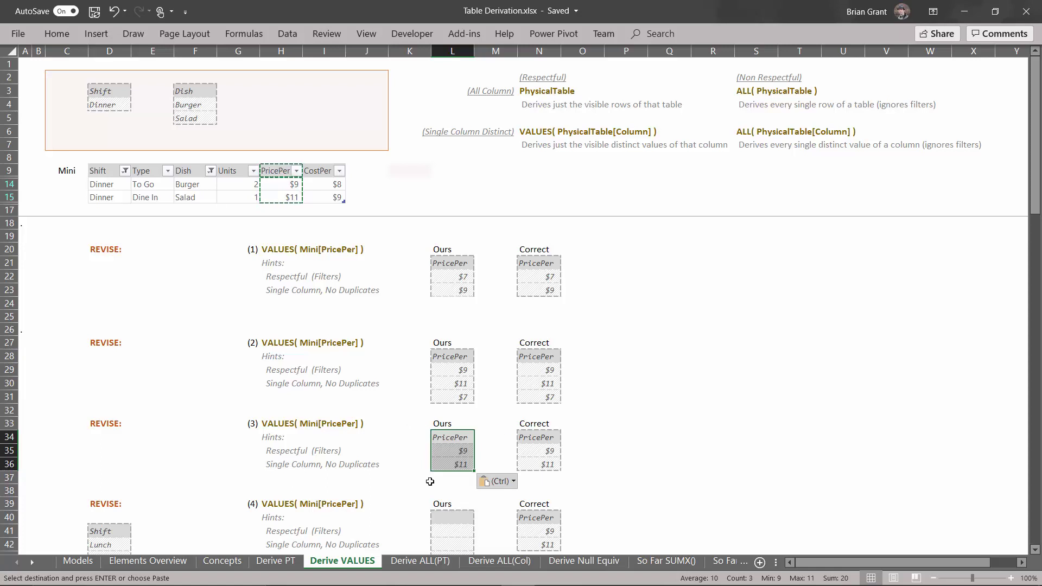
Run Remove Duplicates on exercise 3's pasted PricePer values, treating the first row as a header.
click(302, 39)
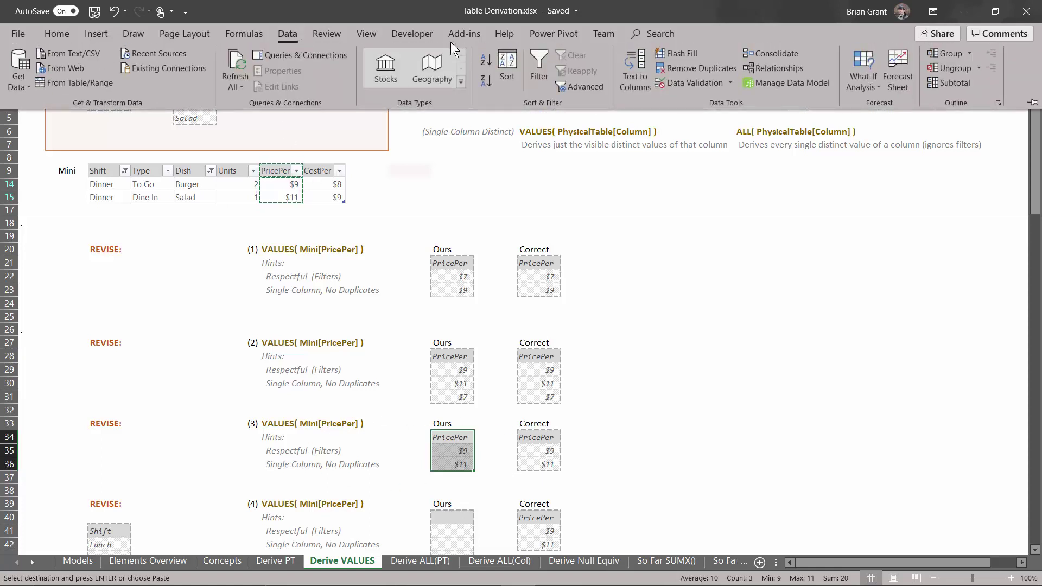
click(709, 72)
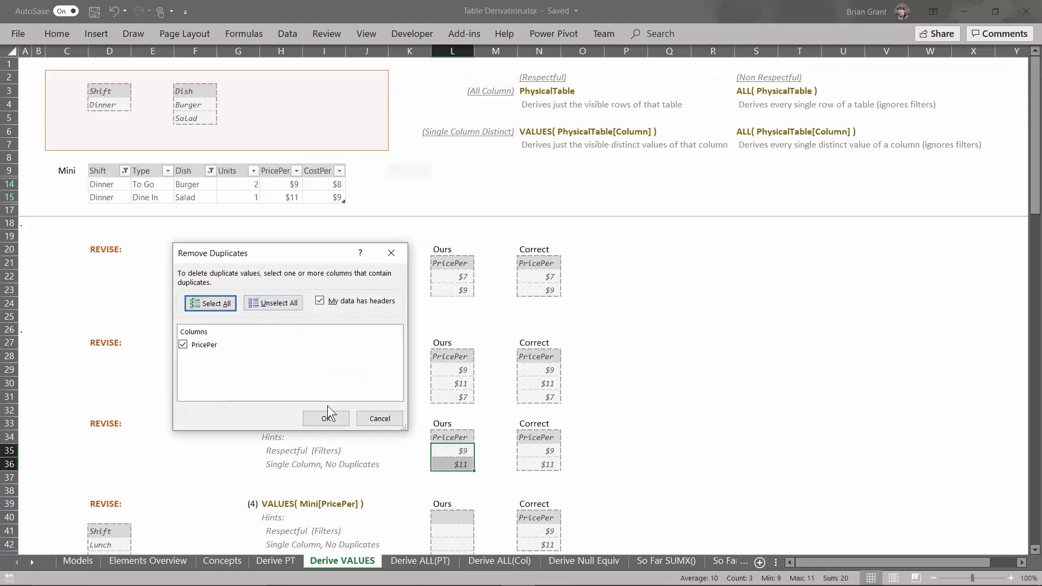
click(328, 420)
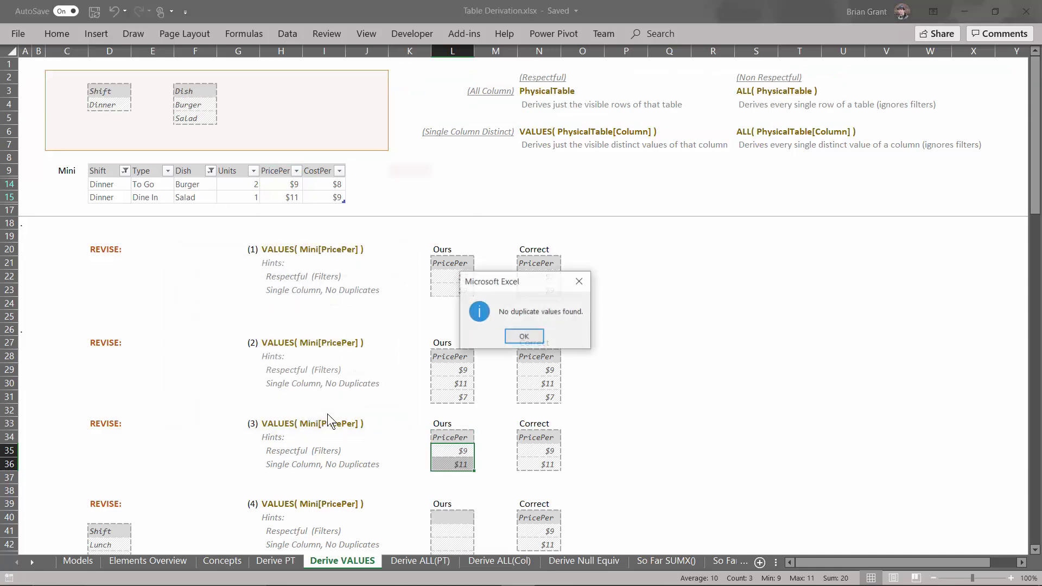
click(523, 341)
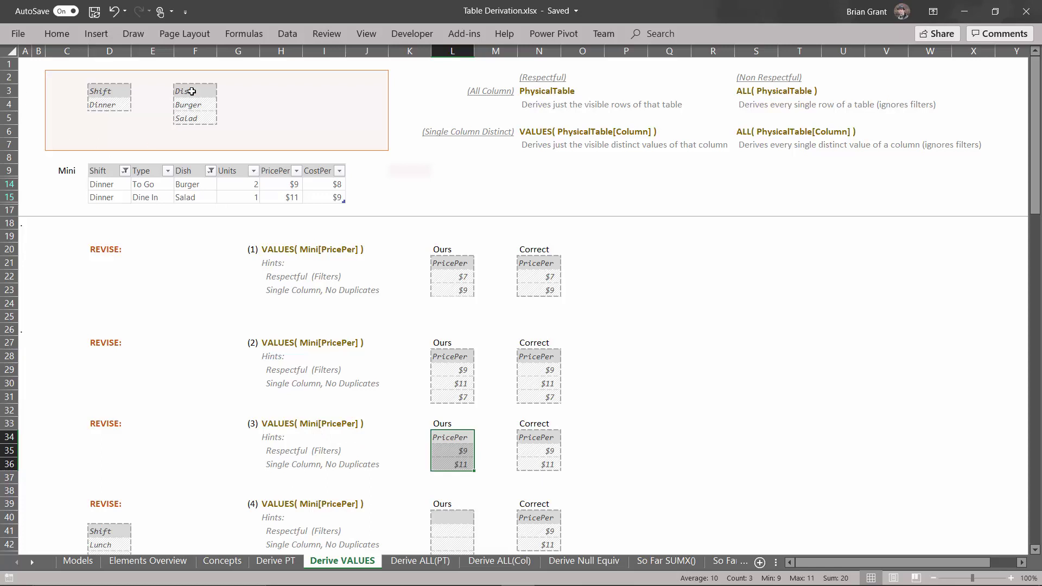
click(507, 464)
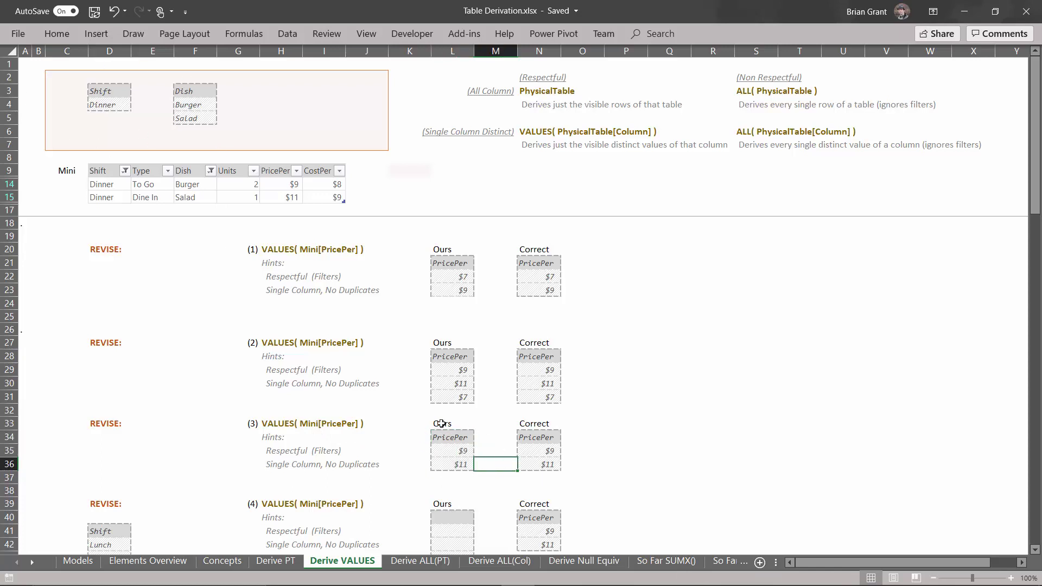
Replace the Shift criteria at D3 with exercise 4's Lunch and Dinner block, and include Lunch in the Mini table's Shift filter.
scroll(325, 423, down, 3)
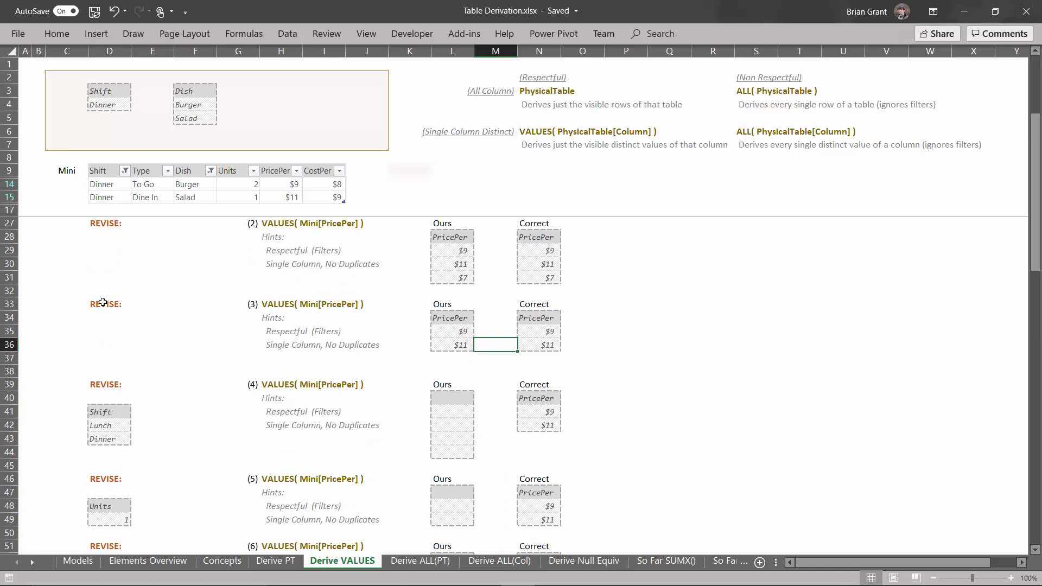
drag(116, 407, 113, 438)
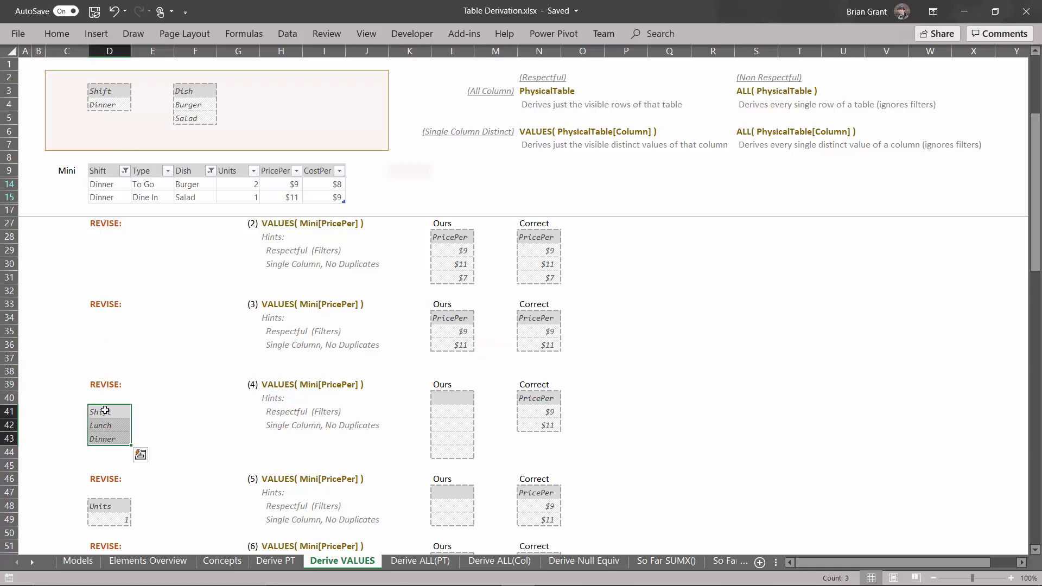
drag(104, 402, 123, 90)
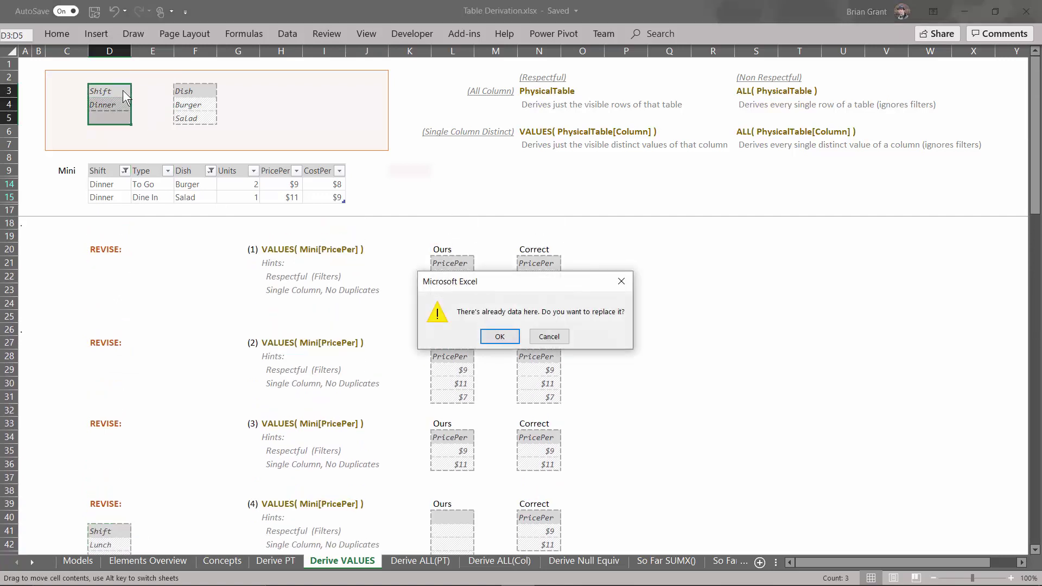
click(498, 337)
scroll(275, 411, down, 5)
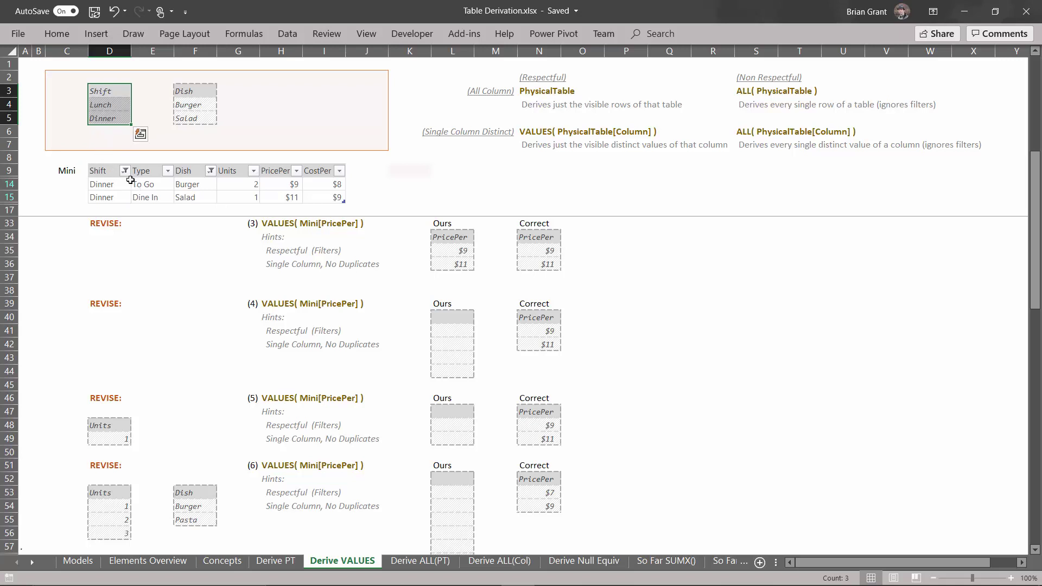
click(124, 171)
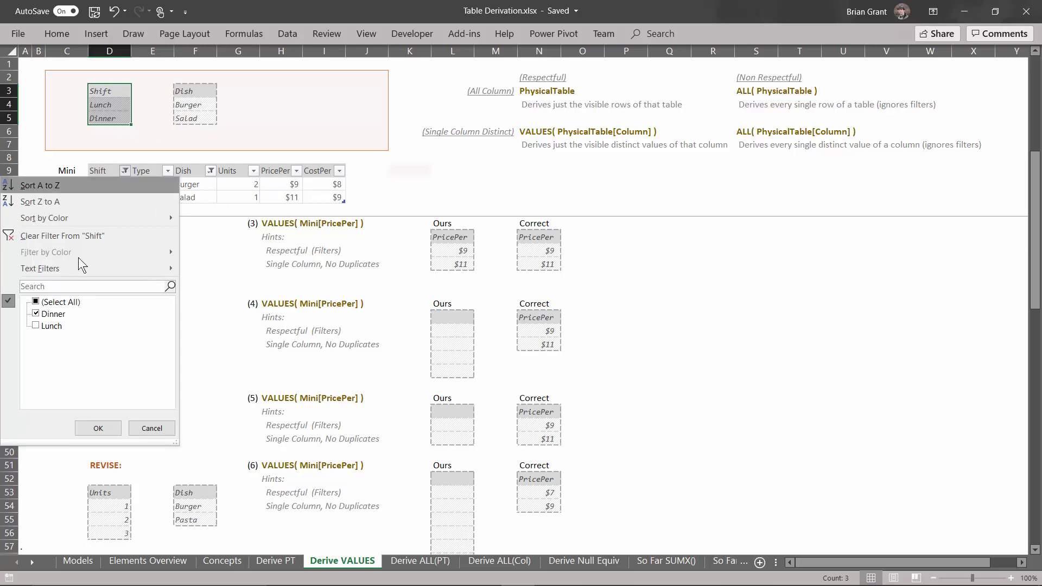
click(49, 327)
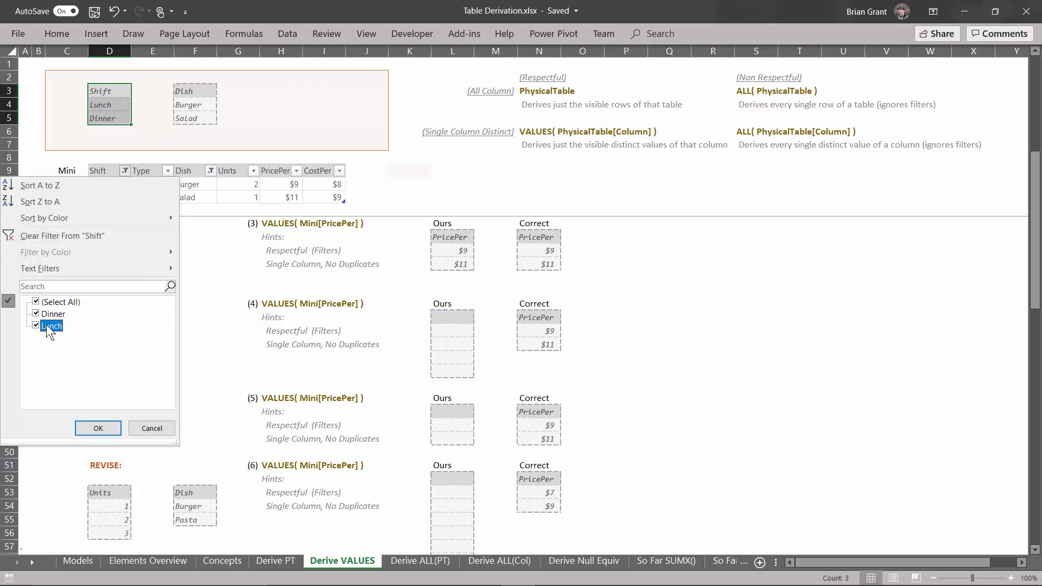
click(98, 428)
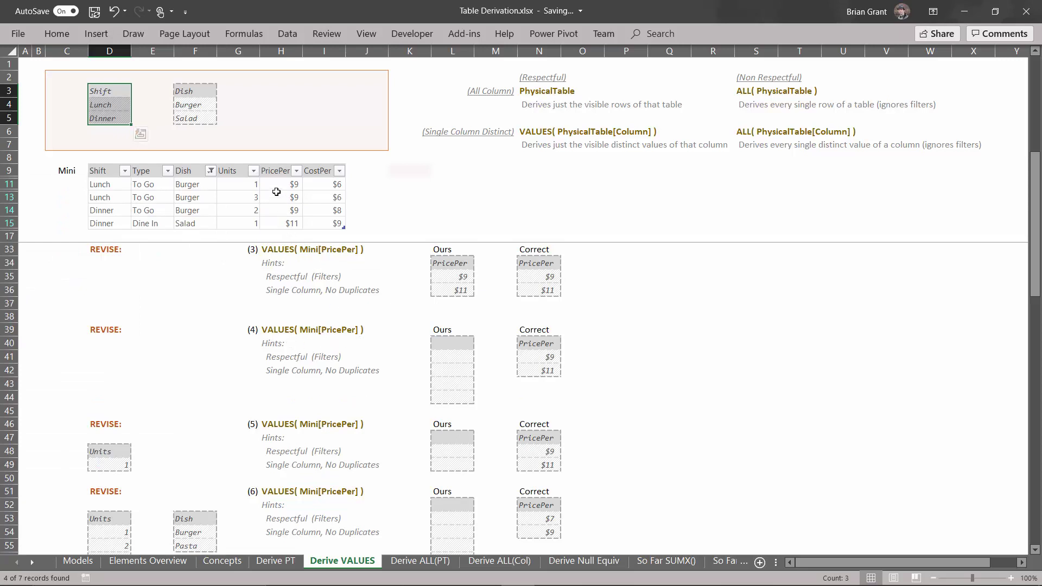
Copy the visible PricePer cells with their header and paste them as values and number formats into exercise 4's Ours area at L40.
drag(276, 170, 277, 227)
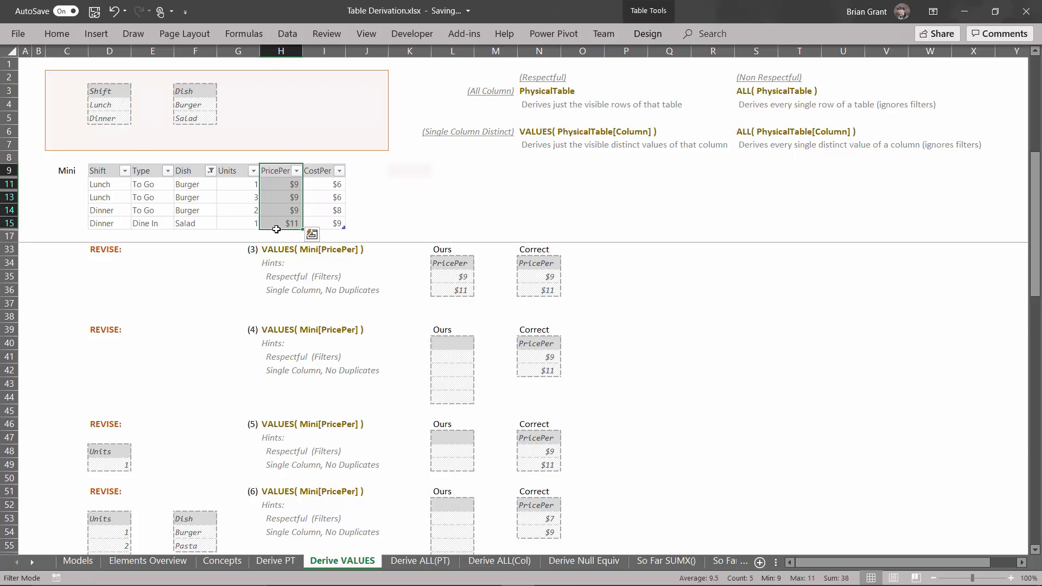
key(ctrl+c)
key(ctrl+q)
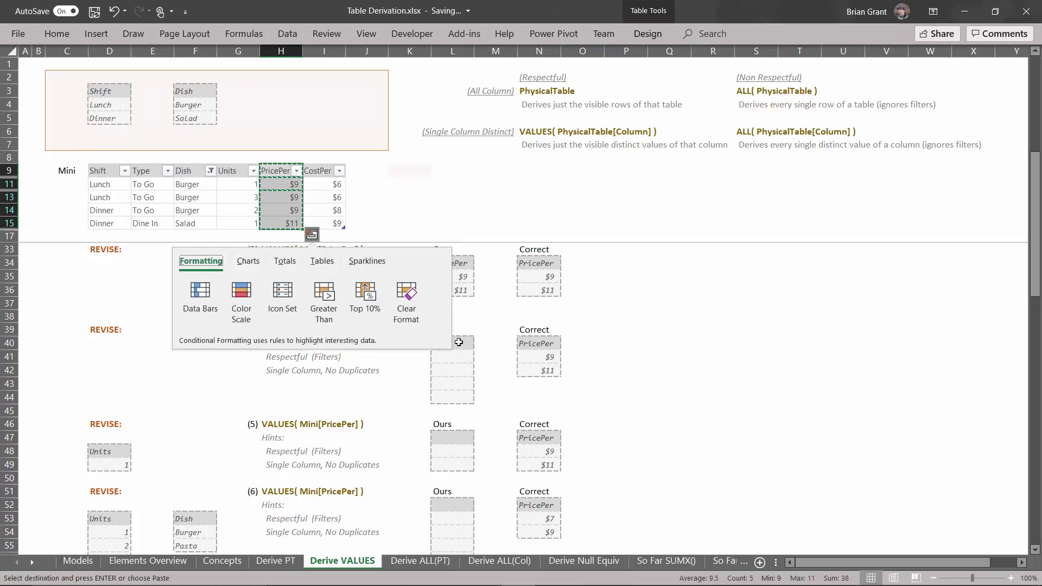
click(458, 342)
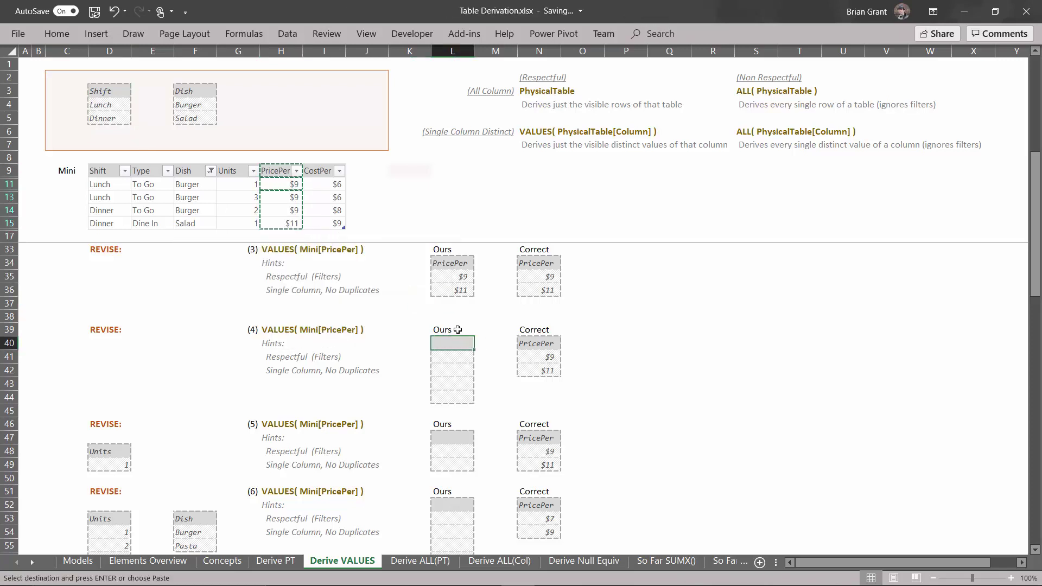
key(ctrl+alt+v)
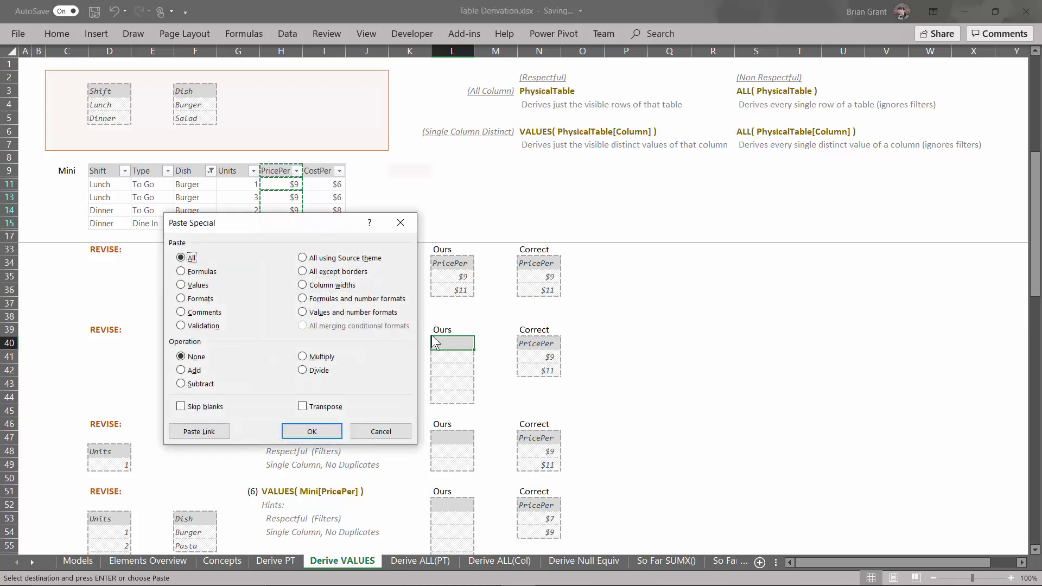
click(323, 313)
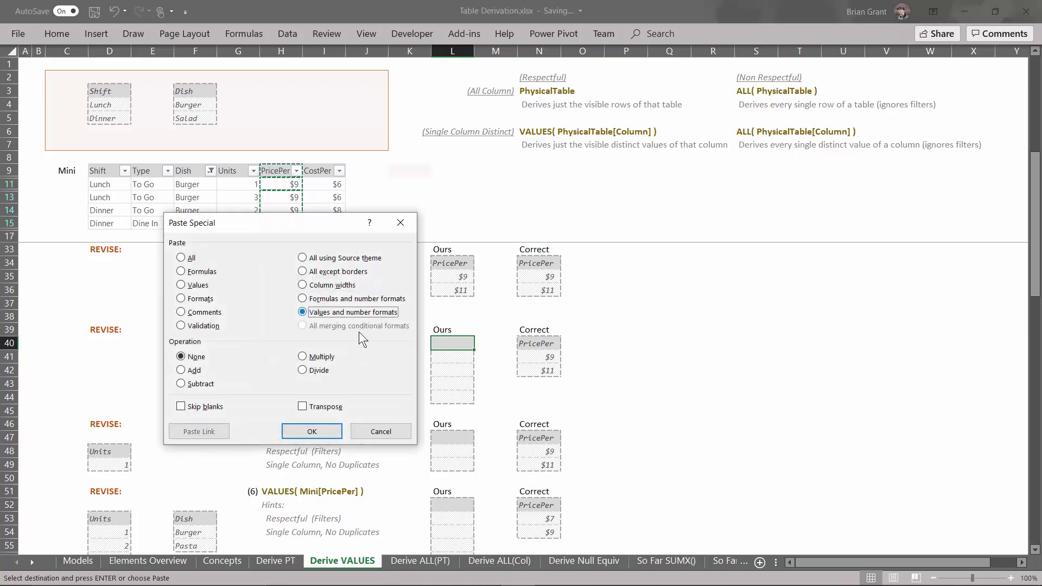
click(329, 432)
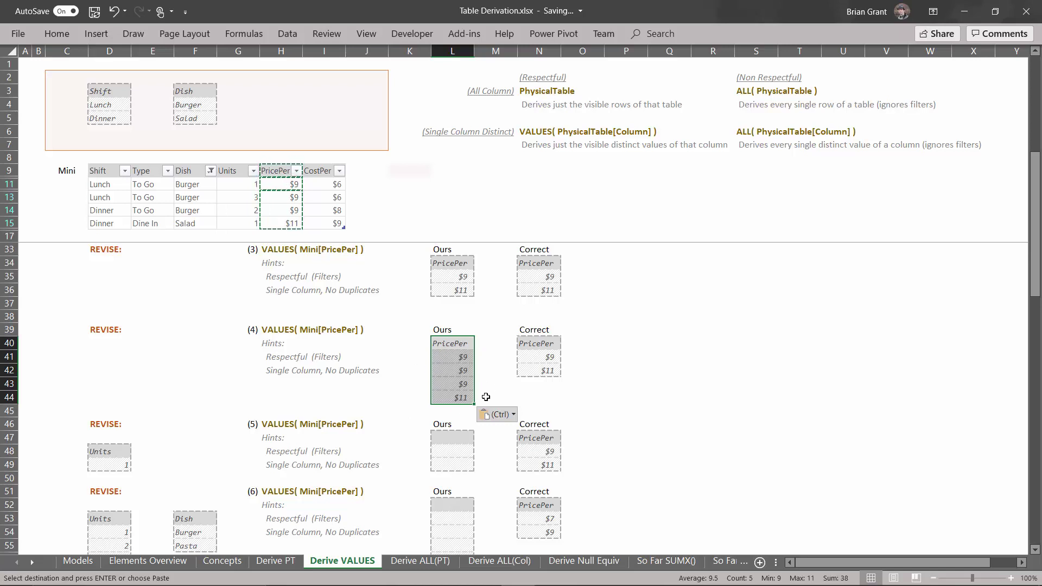
Remove duplicates from exercise 4's pasted PricePer values, keeping the header option on.
click(291, 39)
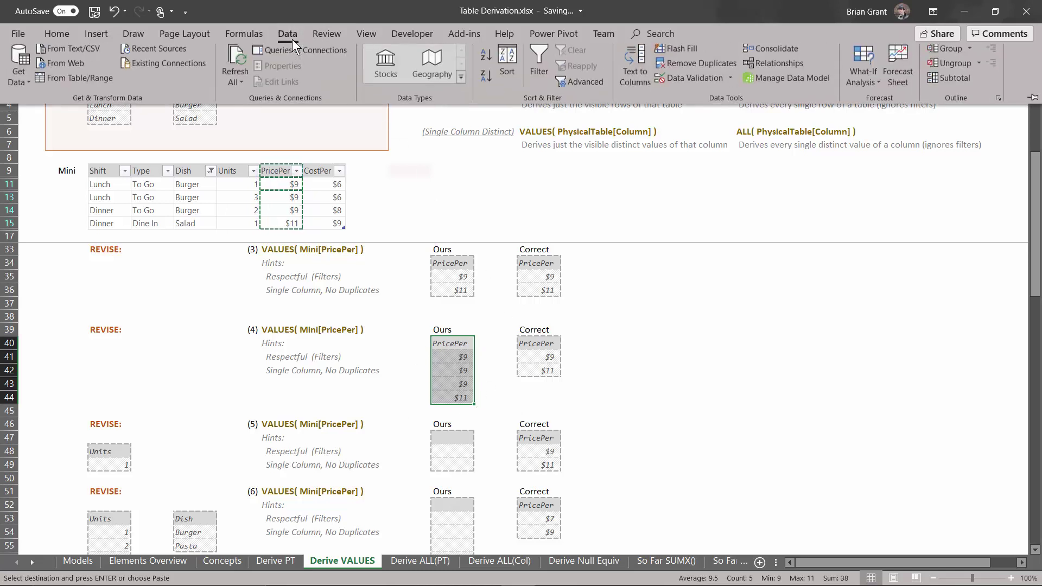
click(689, 64)
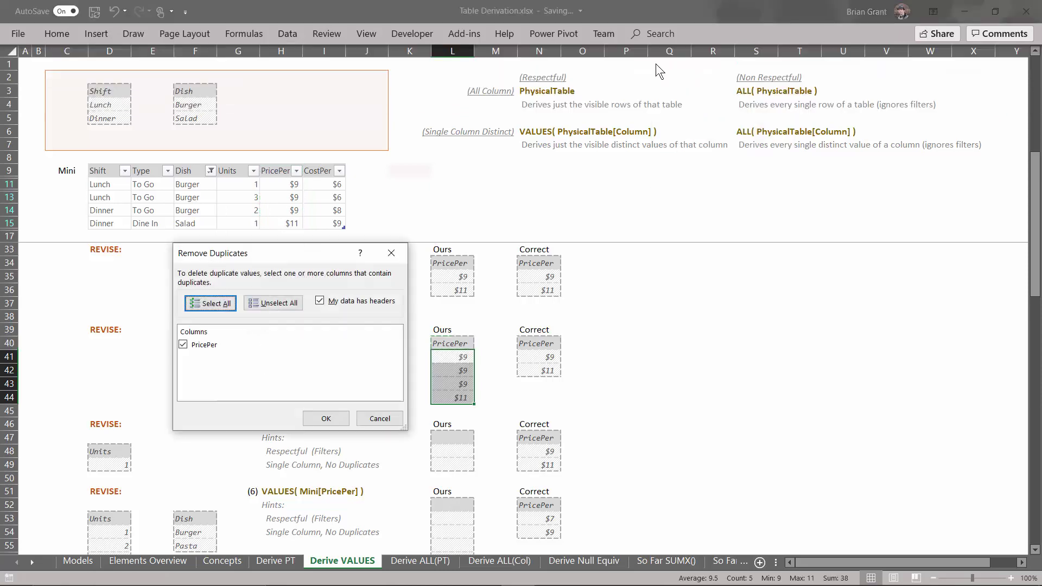
click(326, 418)
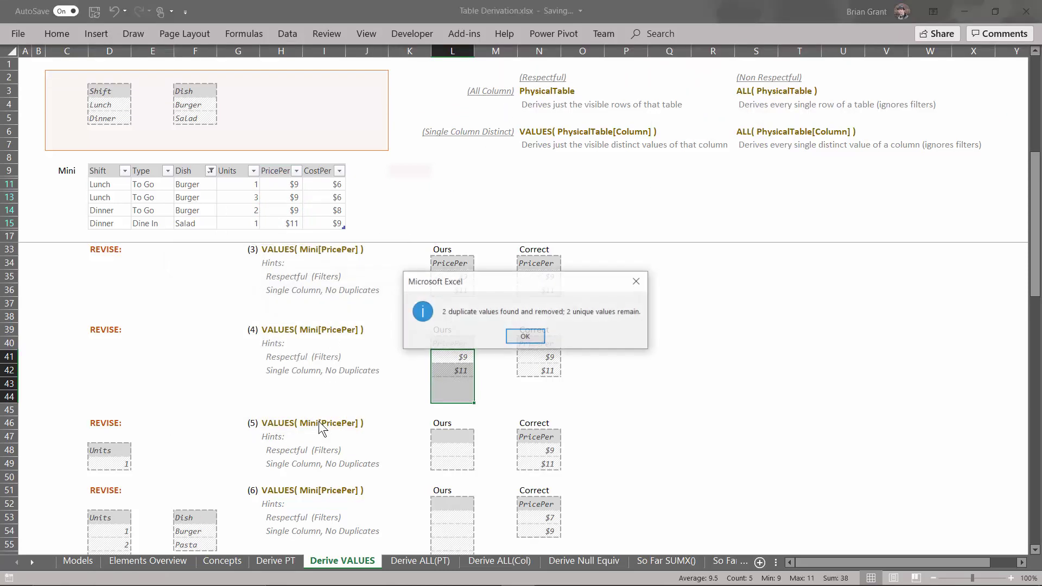
click(525, 336)
click(571, 375)
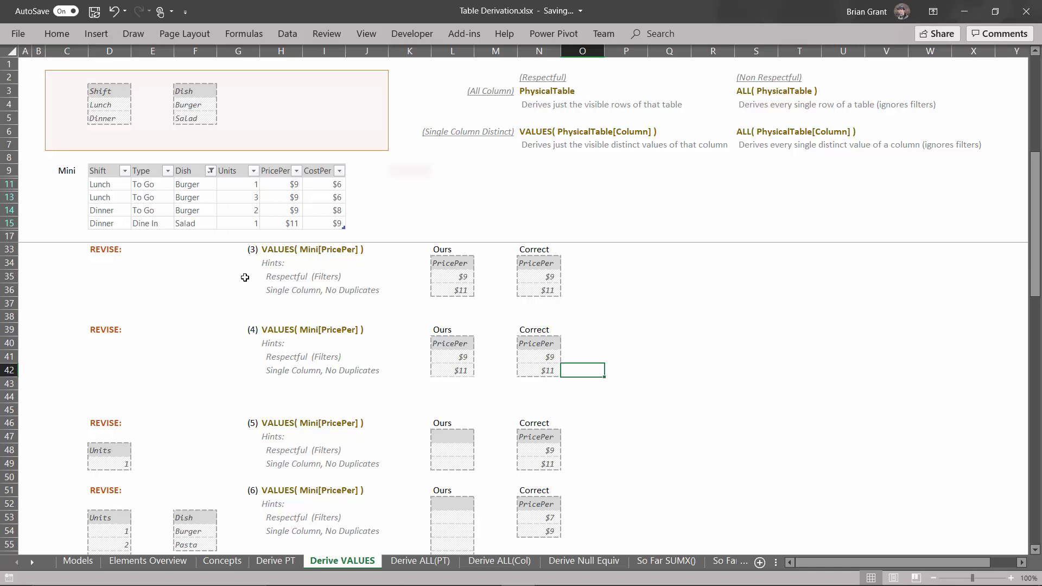
Move exercise 5's Units criteria block, with value 1, to H3 in the filter criteria area above the Mini table.
click(117, 449)
key(ctrl+v)
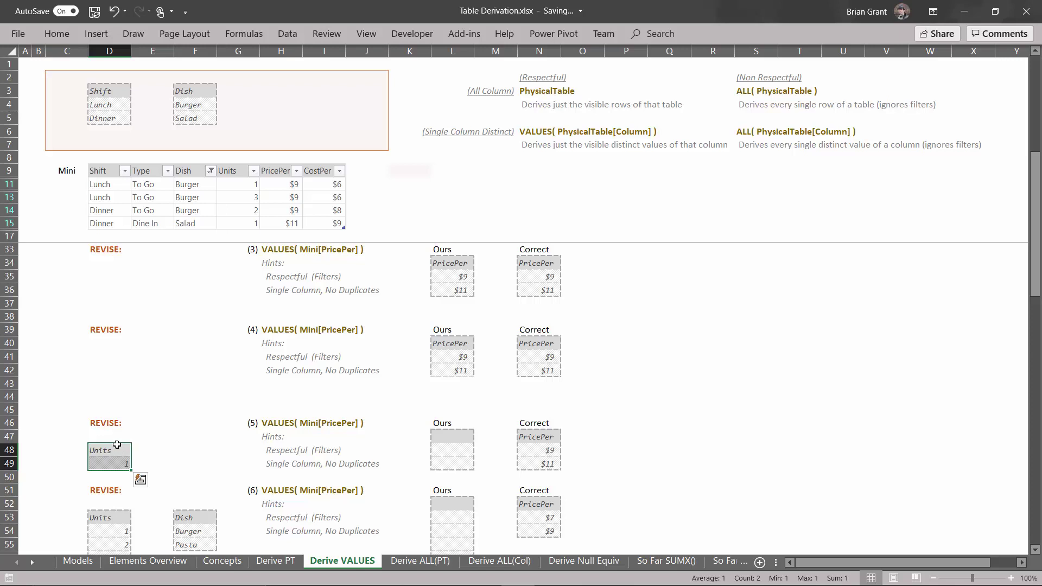
drag(117, 446, 243, 90)
mouse_move(264, 94)
mouse_down()
mouse_move(242, 136)
mouse_move(242, 177)
mouse_move(242, 87)
mouse_move(261, 87)
mouse_move(212, 92)
mouse_move(269, 97)
mouse_up()
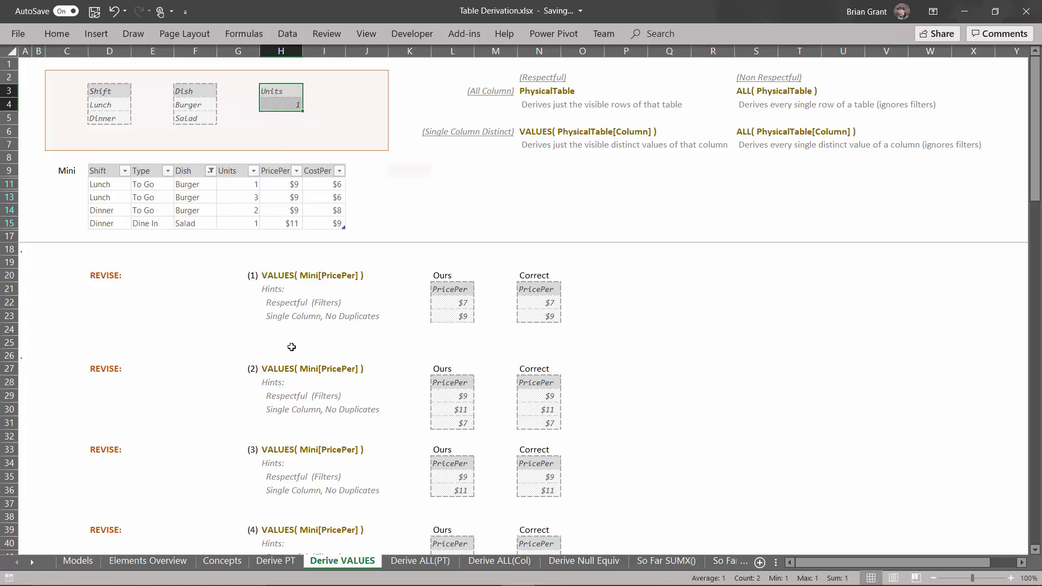
Filter the Mini table's Units column to show only 1.
scroll(291, 347, down, 6)
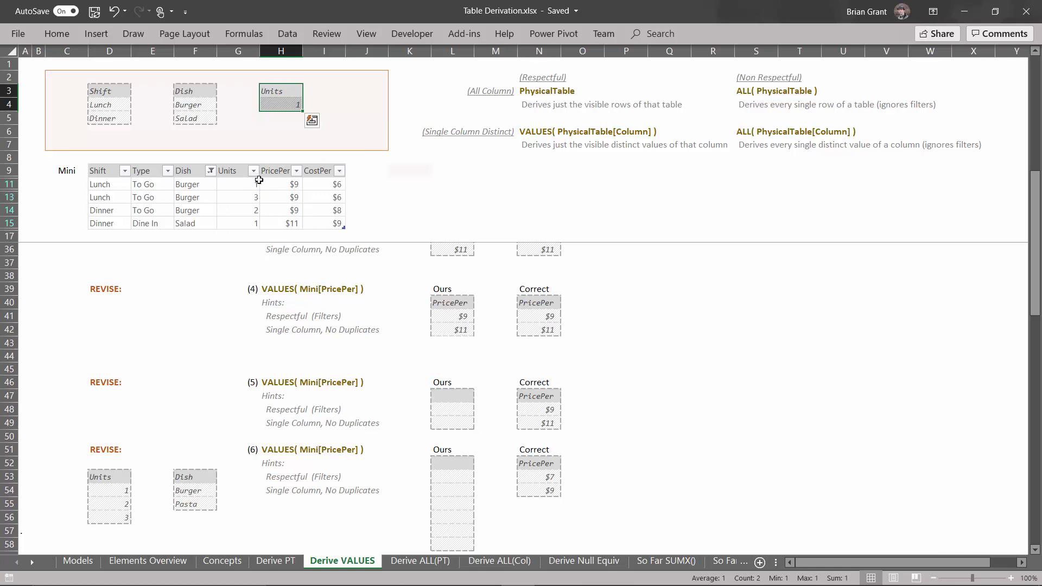
click(253, 171)
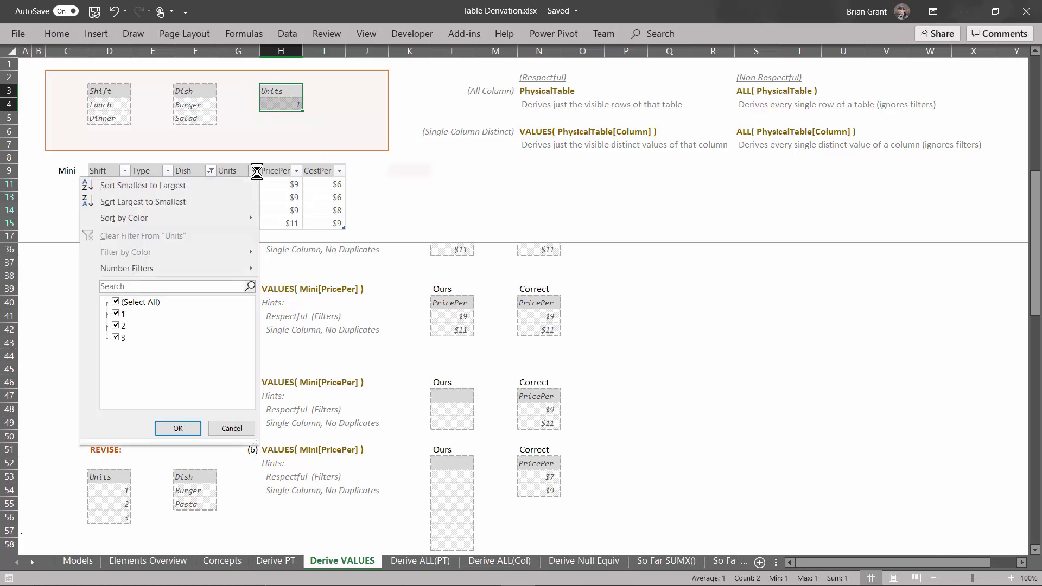
click(117, 326)
click(120, 337)
click(177, 428)
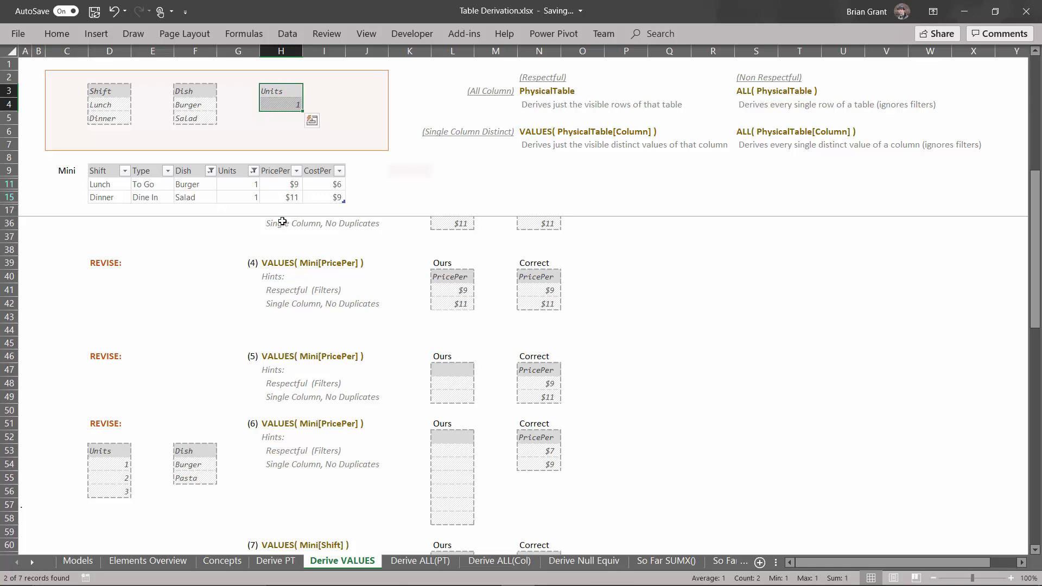
Copy the visible PricePer cells with their header and paste them as values and number formats into exercise 5's Ours area at L47.
drag(277, 172, 284, 199)
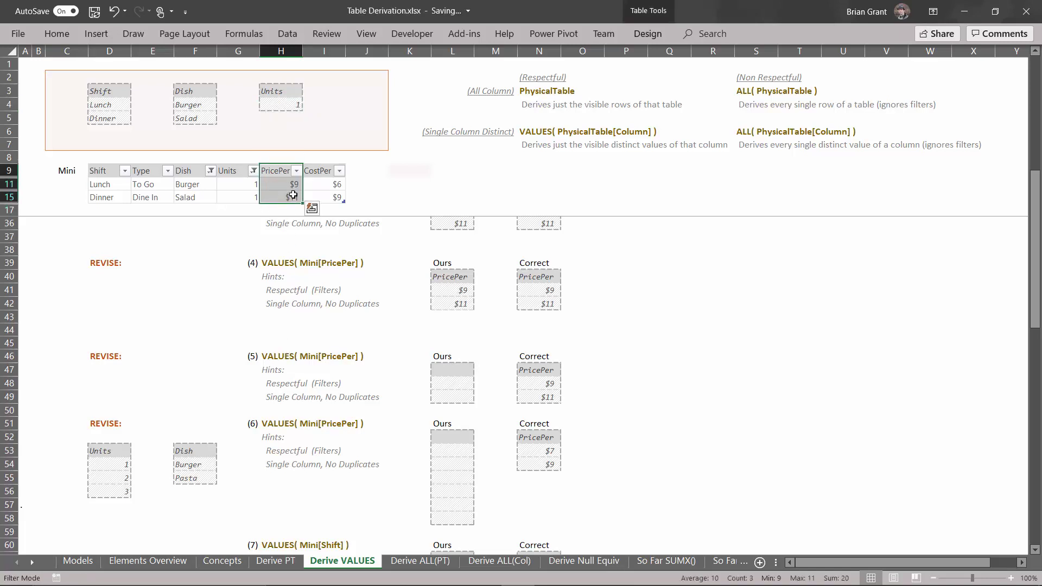
key(ctrl+c)
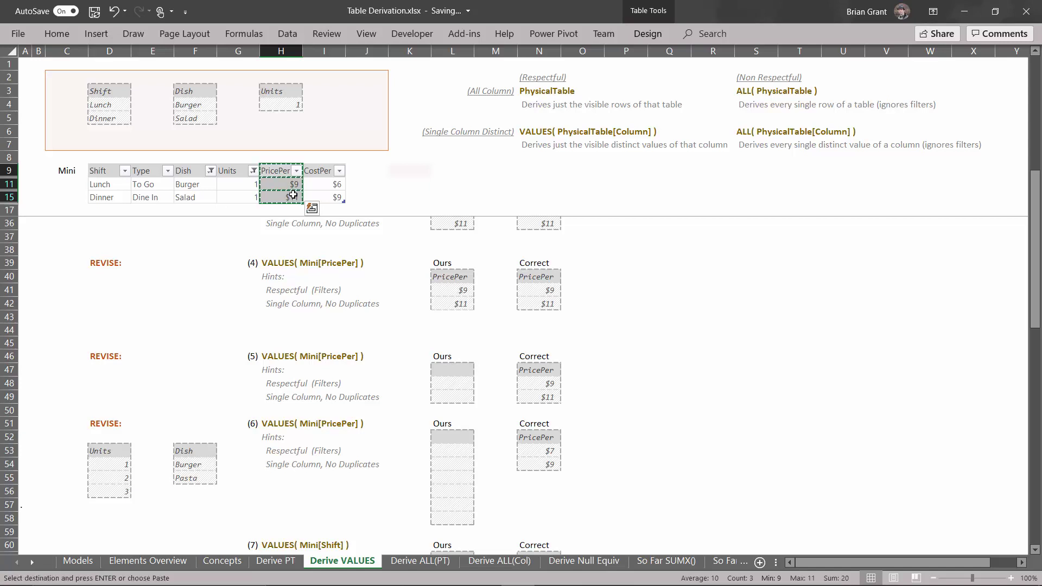
click(459, 373)
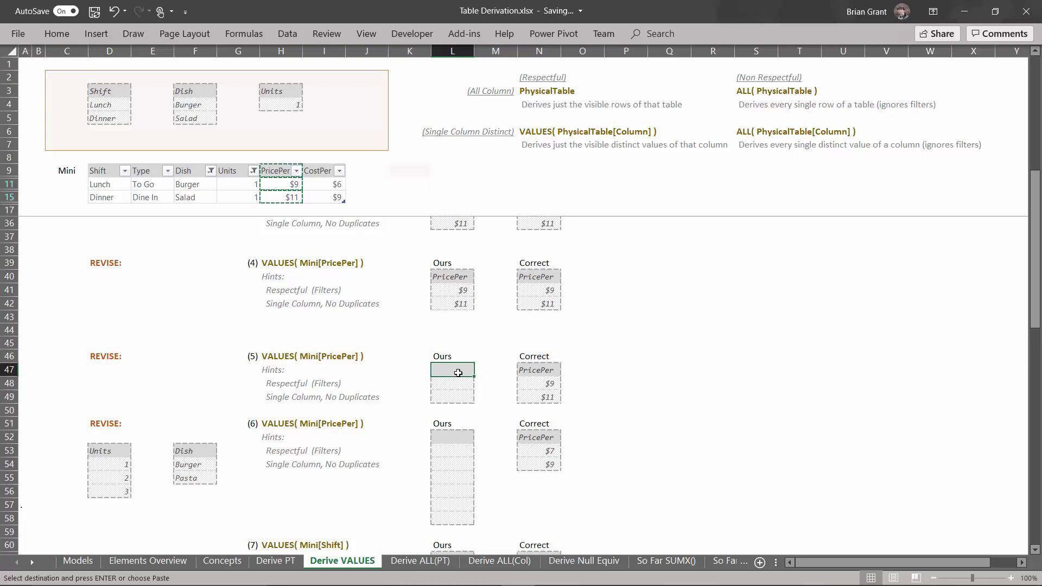
key(ctrl+alt+v)
click(351, 313)
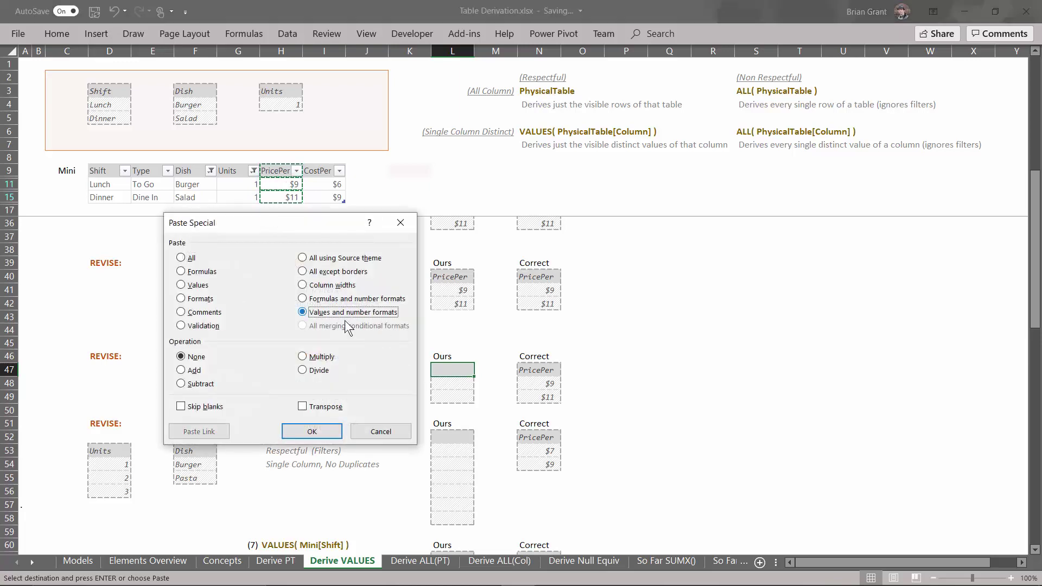
click(325, 434)
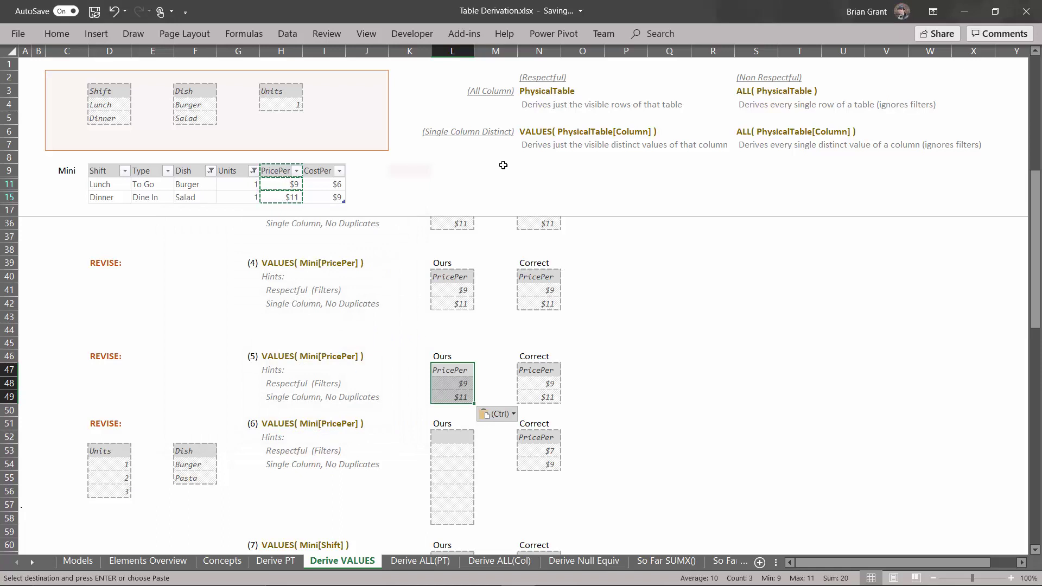
Remove duplicates from exercise 5's pasted PricePer values, treating the first row as a header.
click(282, 37)
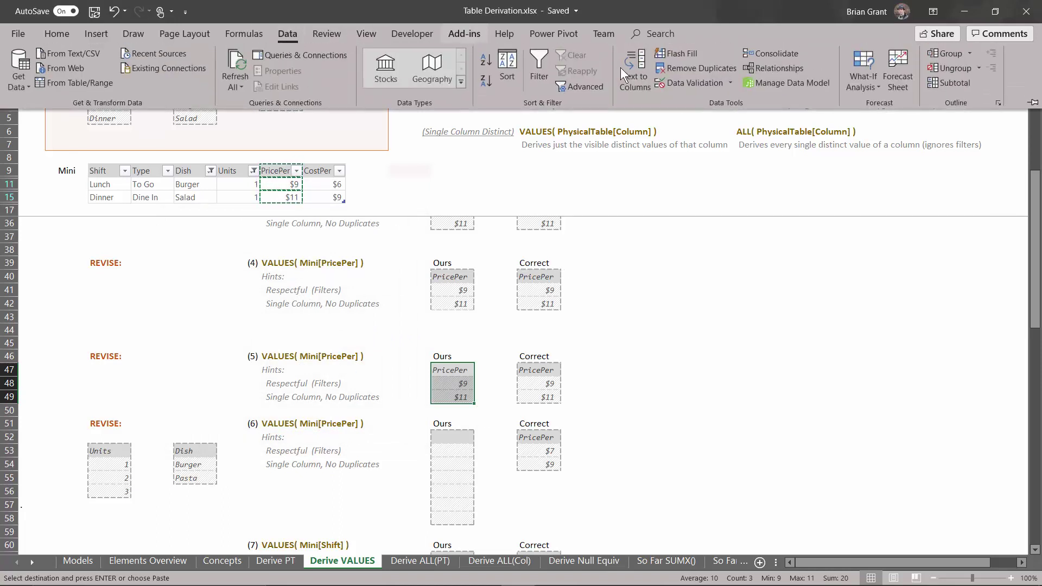
click(701, 73)
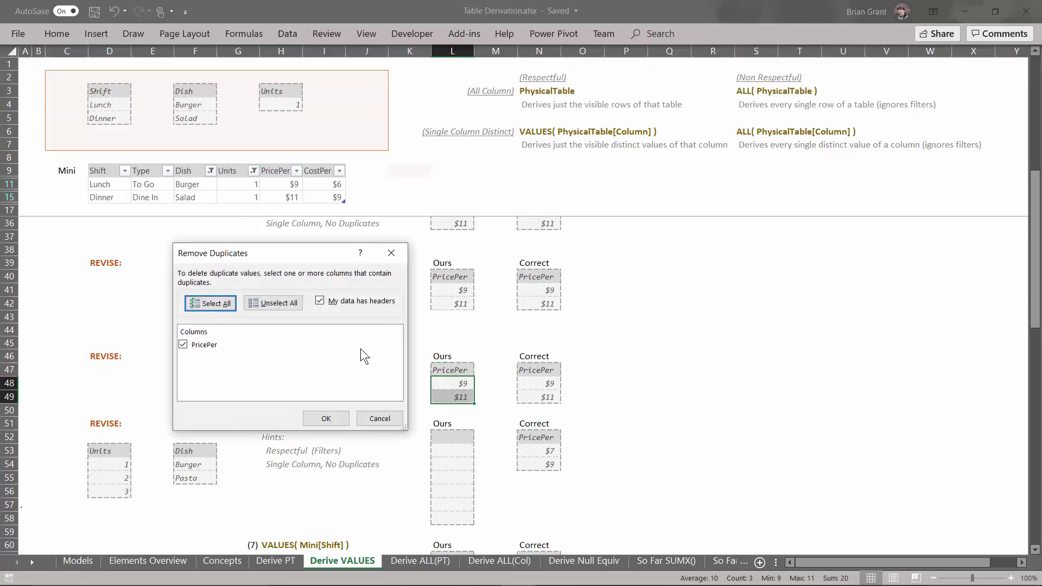
click(327, 421)
click(531, 340)
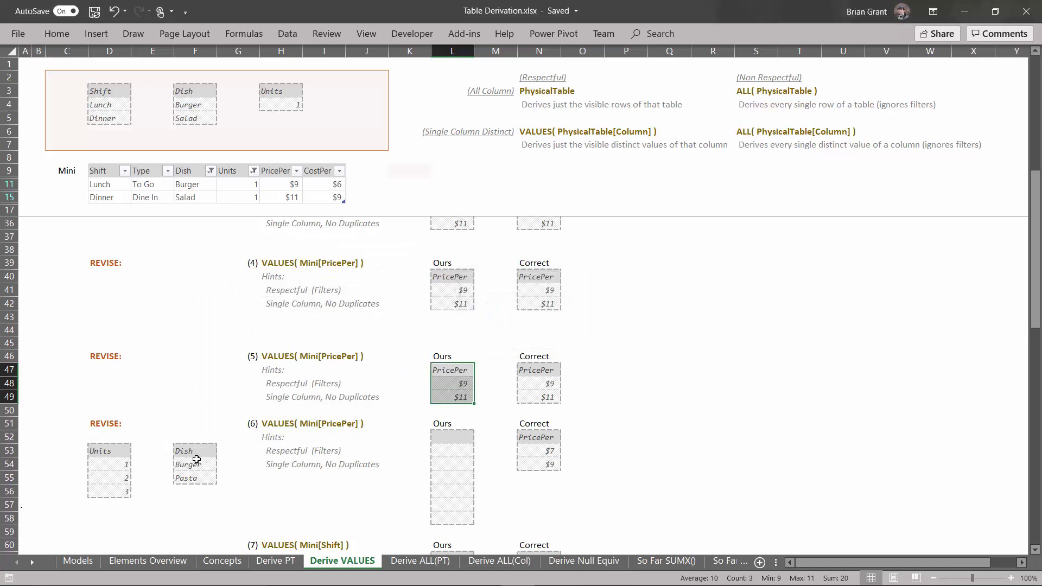
Replace the criteria at H3 and F3 with exercise 6's Units block (1, 2, 3) and Dish block (Burger, Pasta).
scroll(193, 457, down, 2)
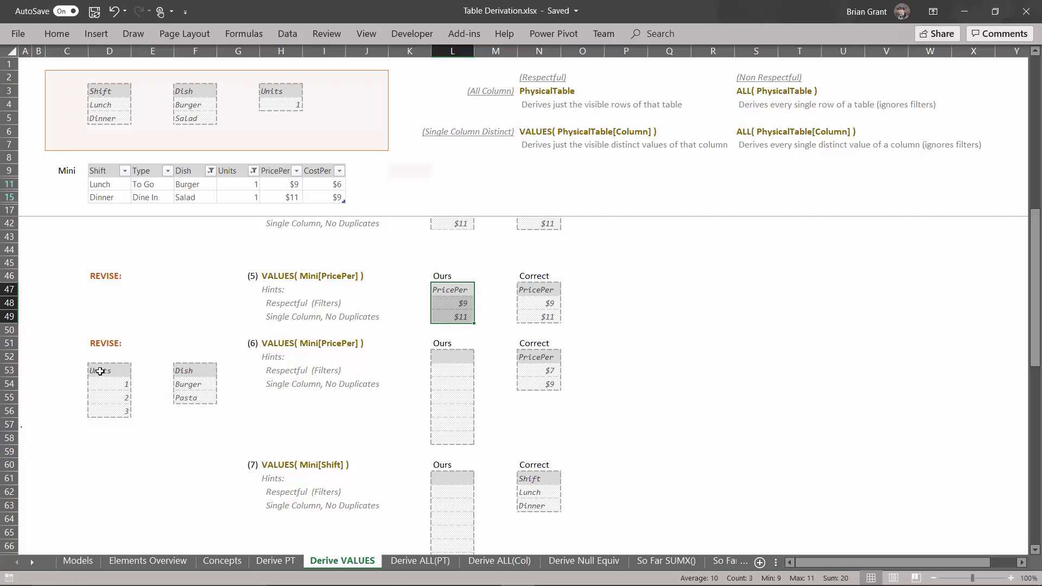
drag(100, 368, 108, 411)
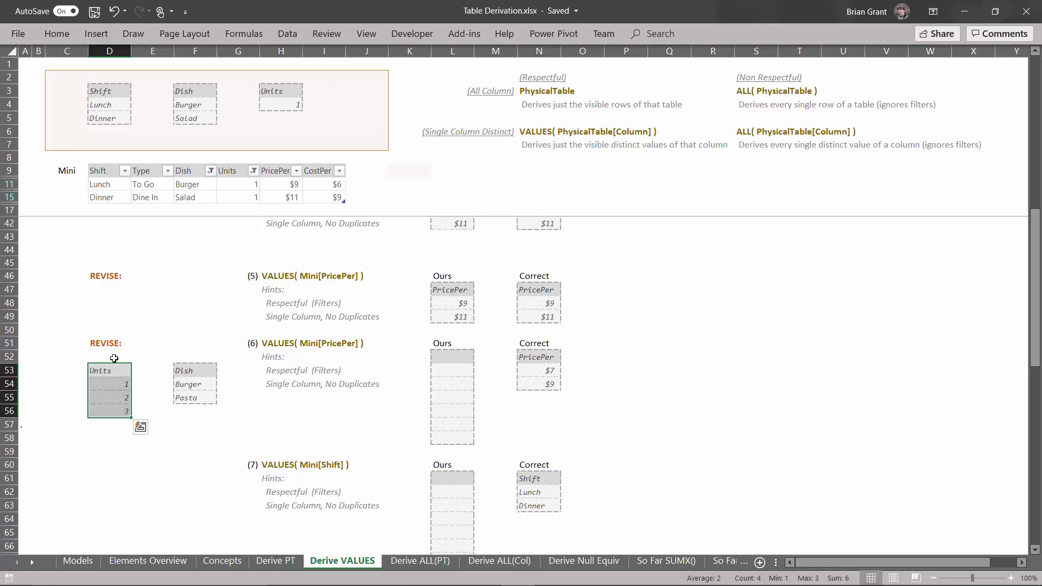
drag(115, 366, 289, 94)
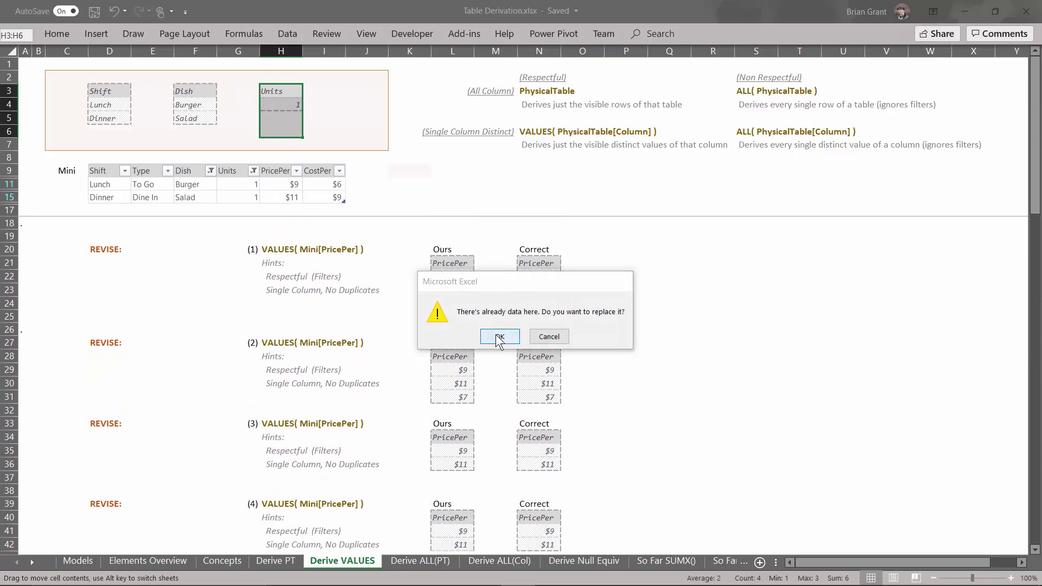
click(498, 337)
scroll(203, 372, down, 7)
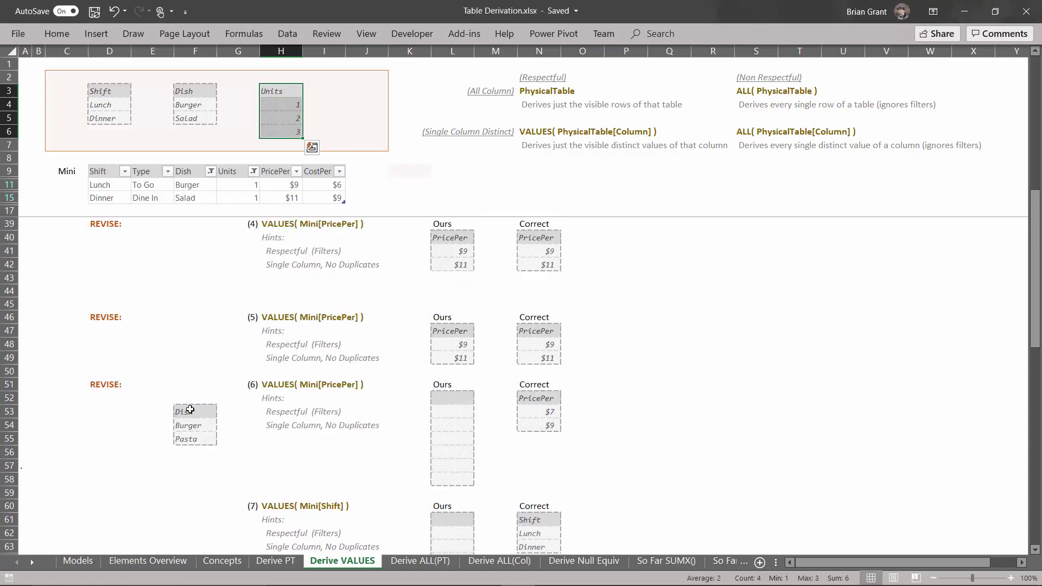
drag(189, 410, 196, 439)
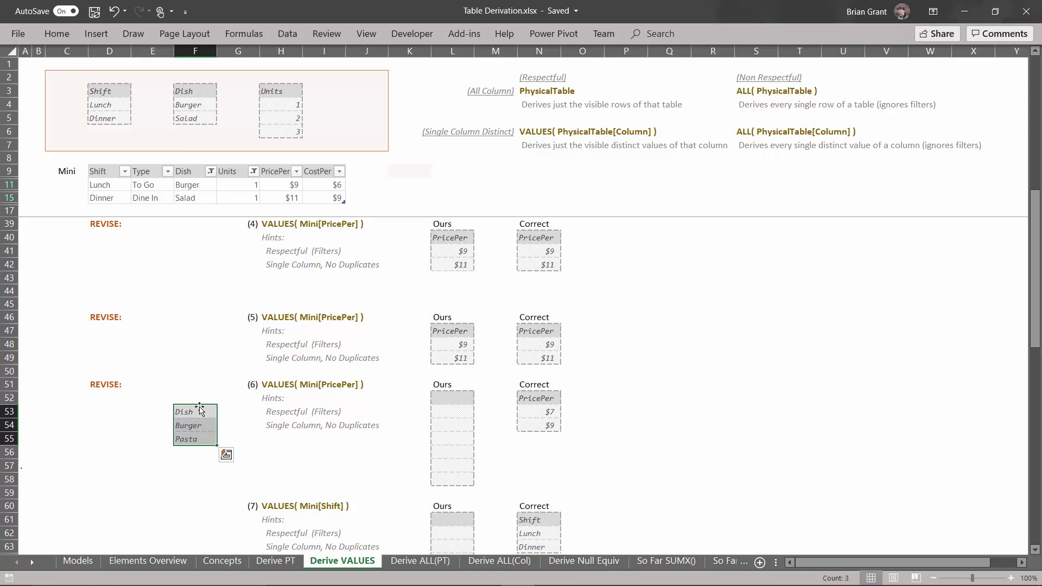
drag(200, 408, 193, 85)
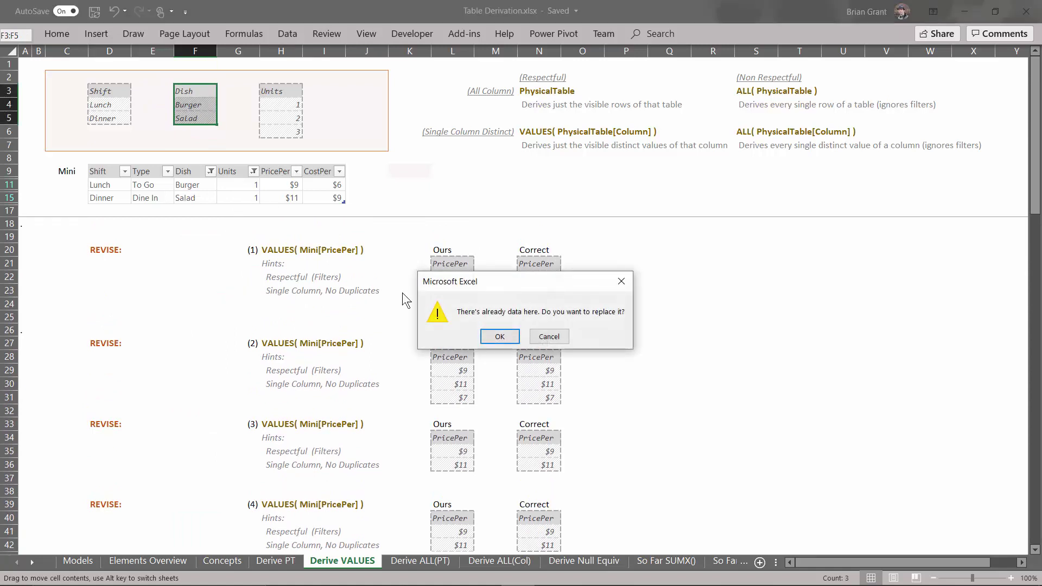
click(500, 338)
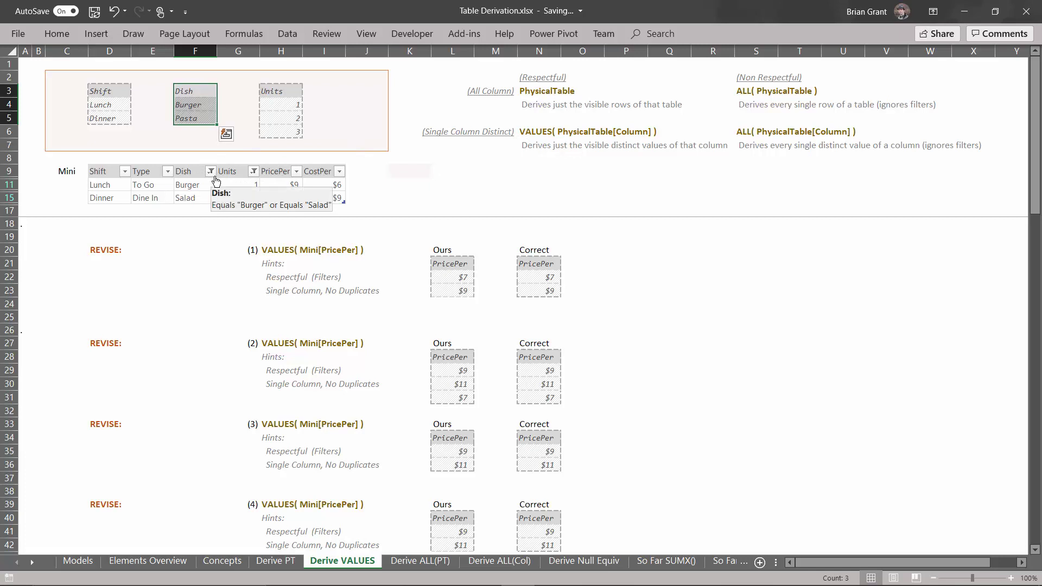
Filter the Mini table's Dish column to Burger and Pasta, and include 1, 2 and 3 in its Units filter.
click(212, 172)
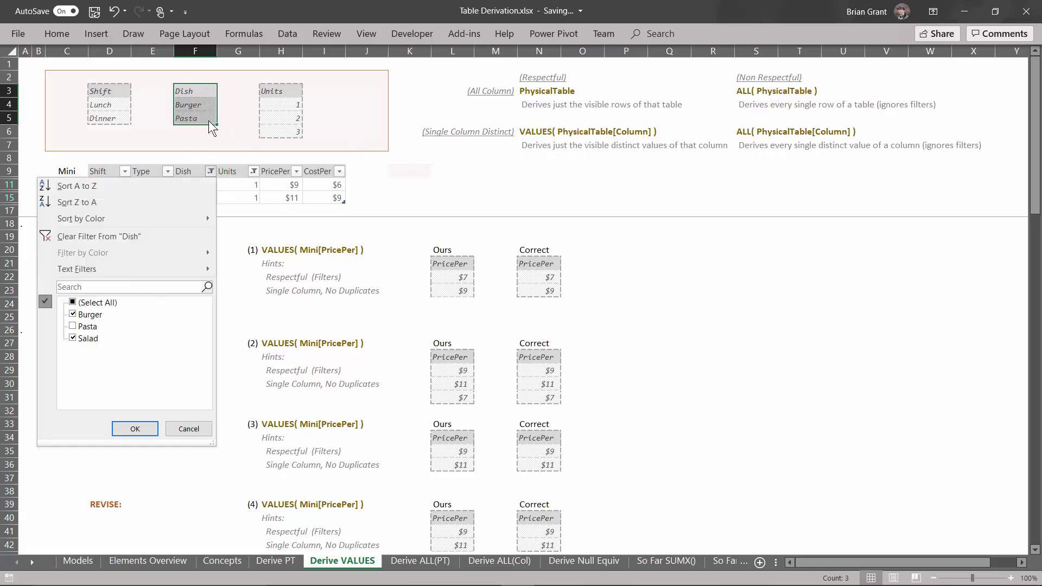
click(87, 326)
click(87, 338)
click(135, 428)
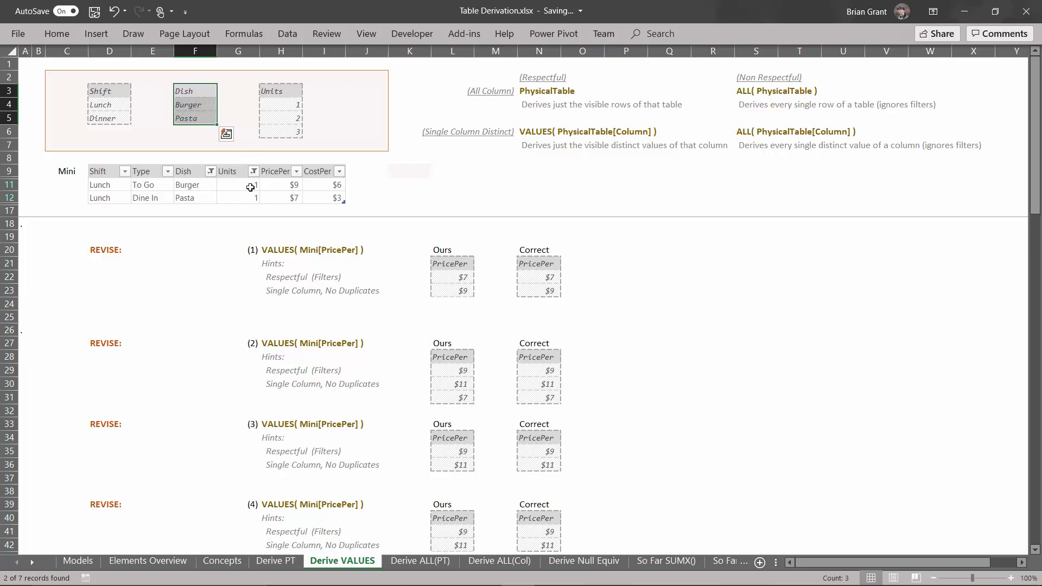
click(253, 172)
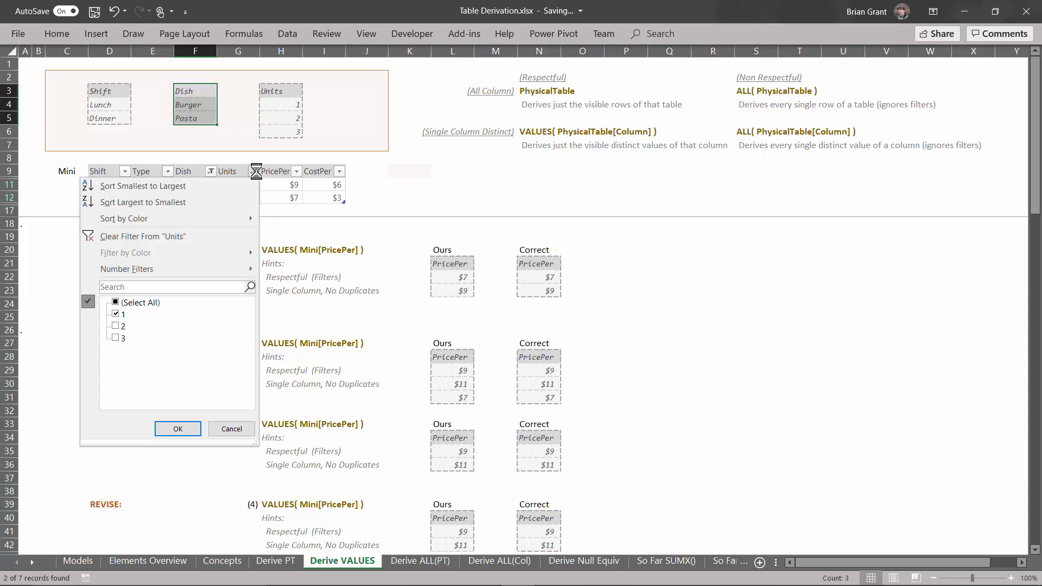
click(121, 327)
click(119, 338)
click(179, 429)
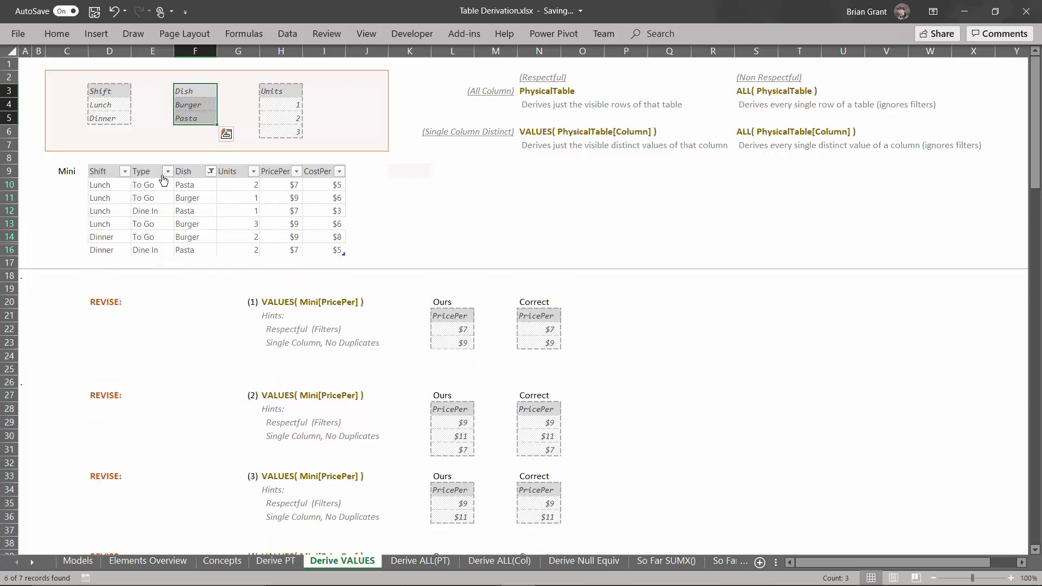
Copy the visible PricePer column with its header and paste it as values and number formats into exercise 6's Ours area at L52.
scroll(196, 399, down, 9)
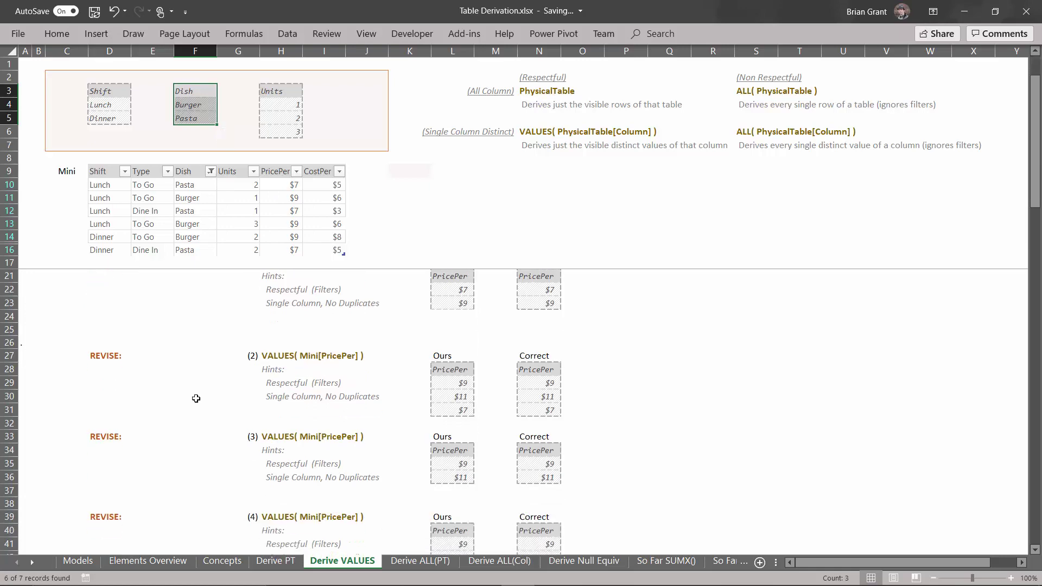
scroll(196, 398, down, 1)
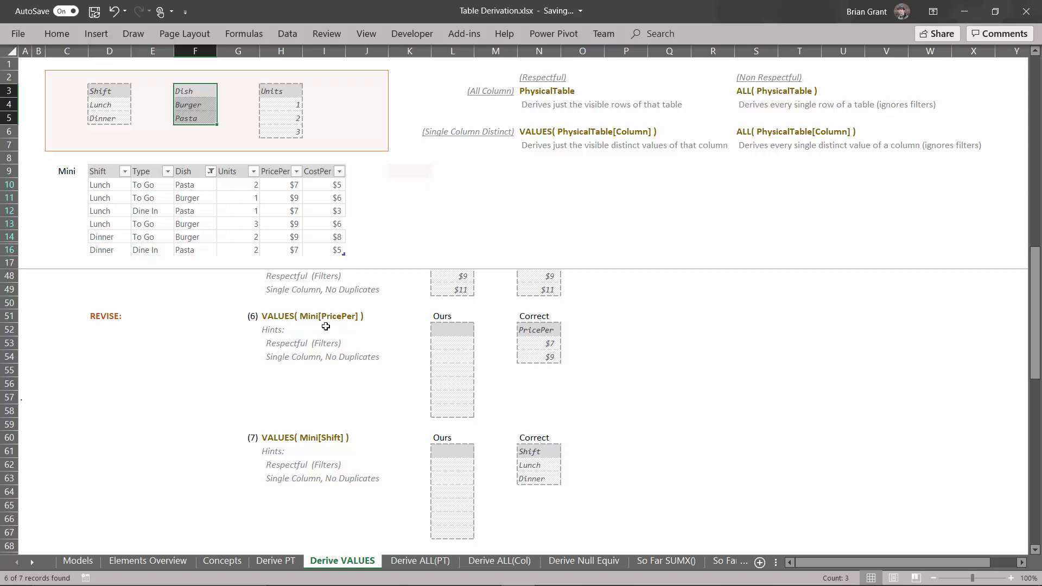
drag(284, 175, 284, 255)
key(ctrl+c)
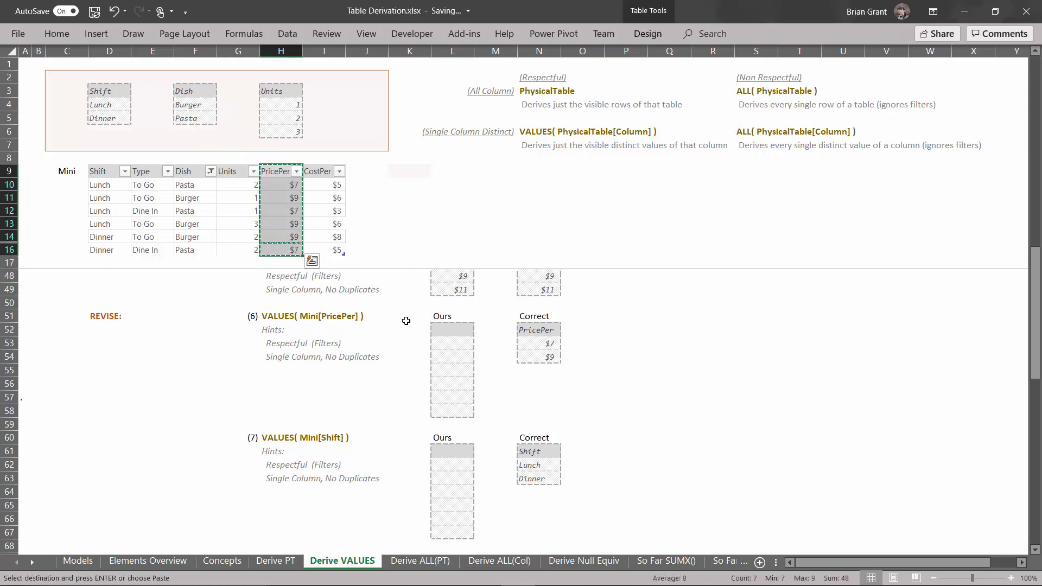
click(452, 331)
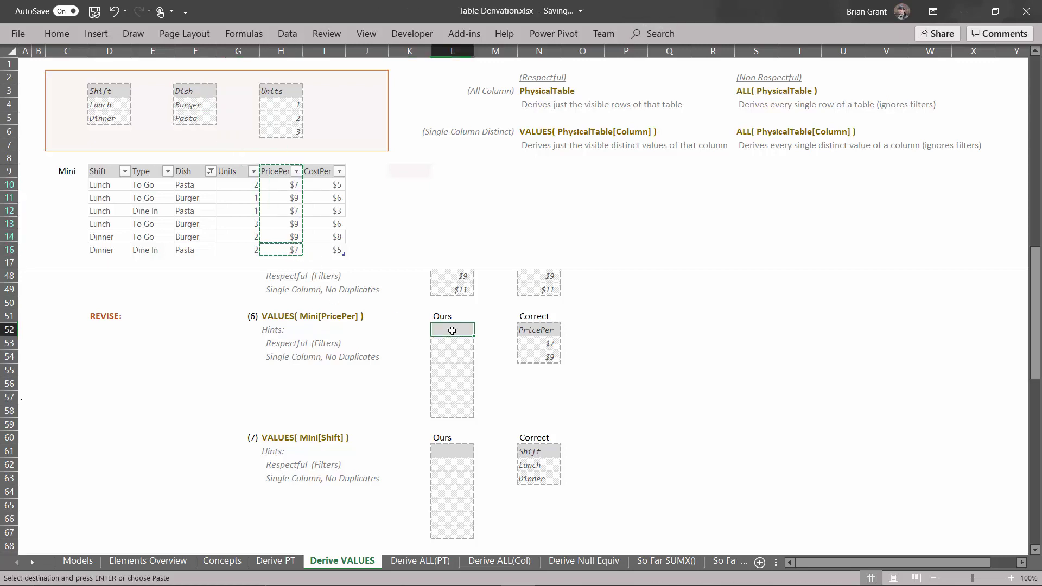
key(ctrl+alt+v)
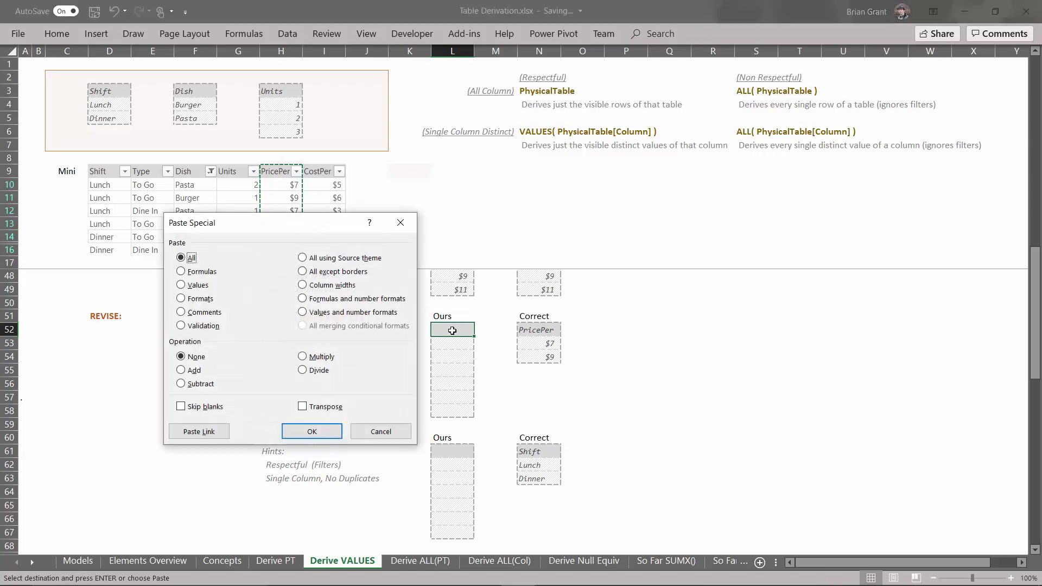
click(338, 314)
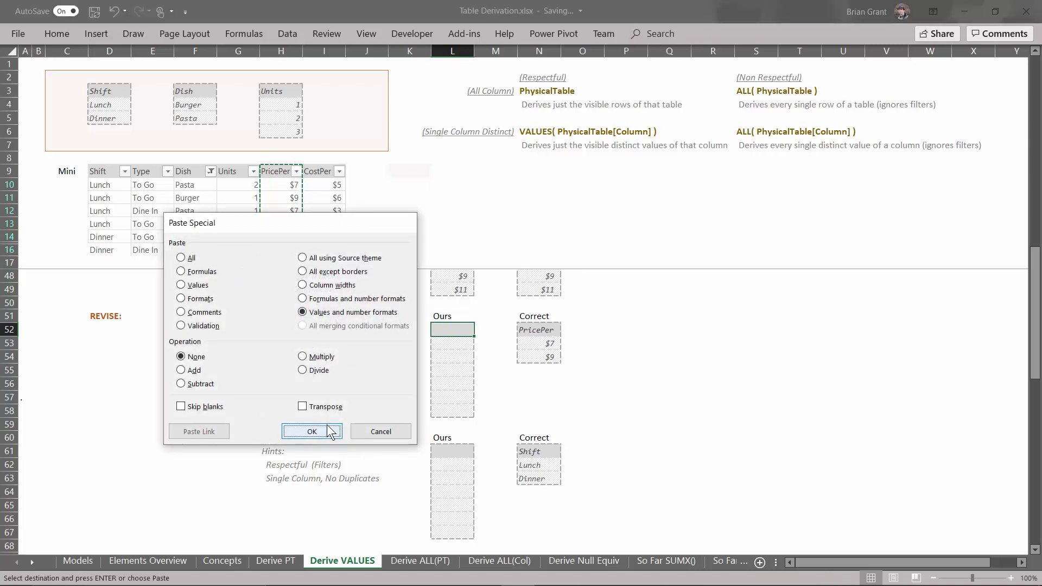
click(328, 431)
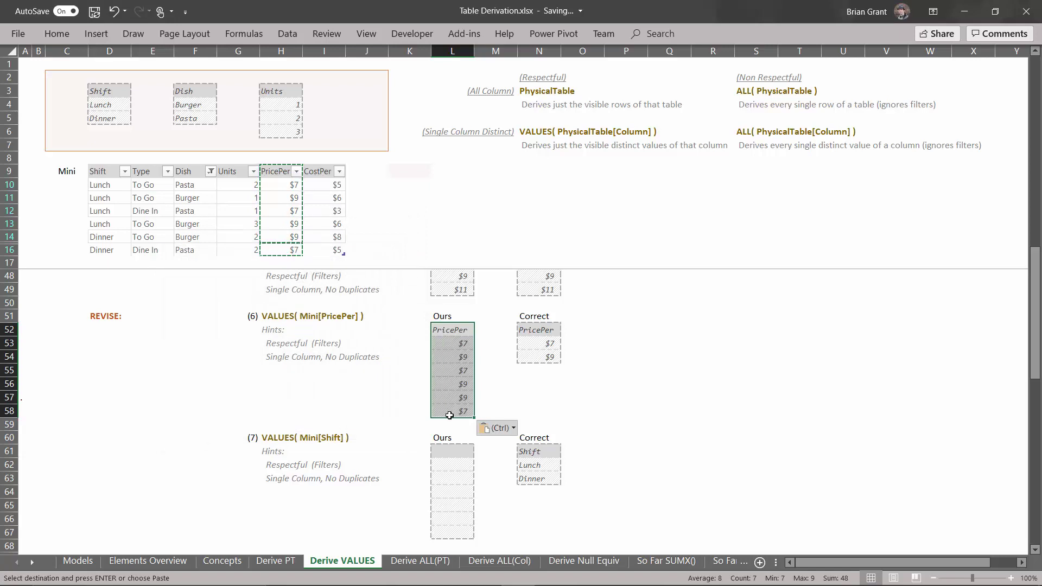
Remove duplicates from exercise 6's pasted PricePer values, keeping the header option on.
click(288, 34)
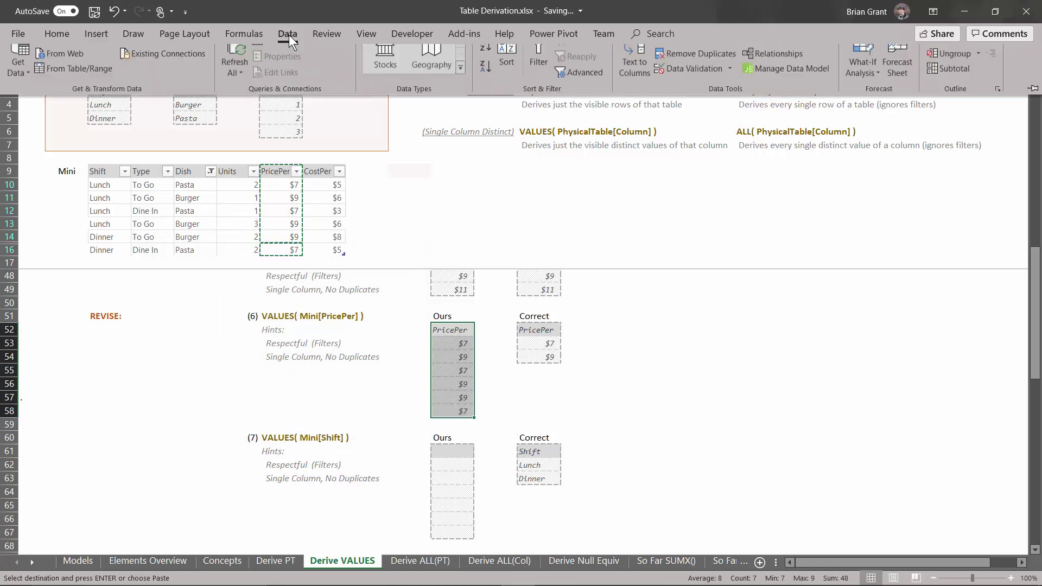
click(696, 67)
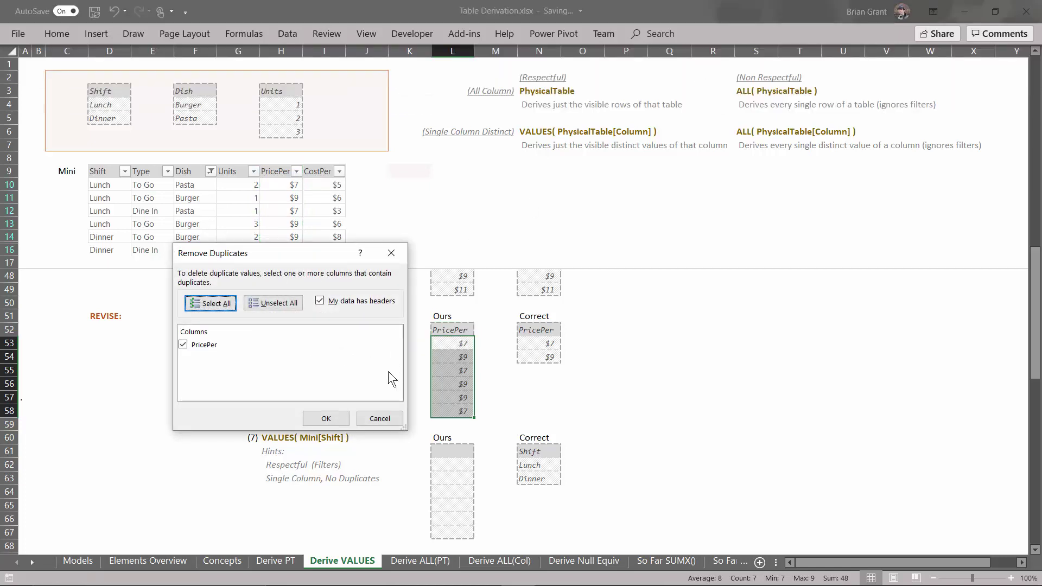
click(325, 419)
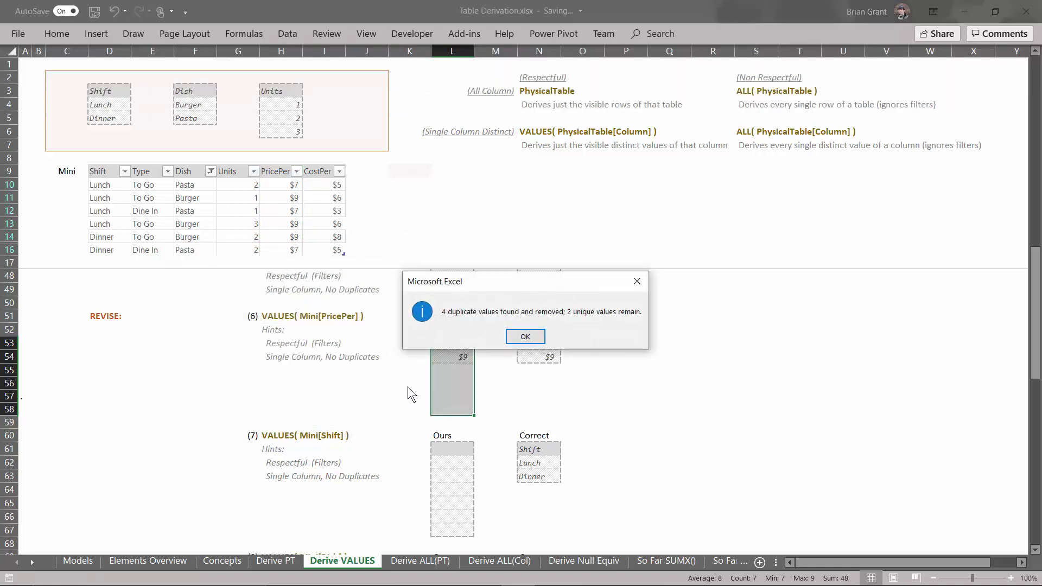
click(525, 337)
click(380, 395)
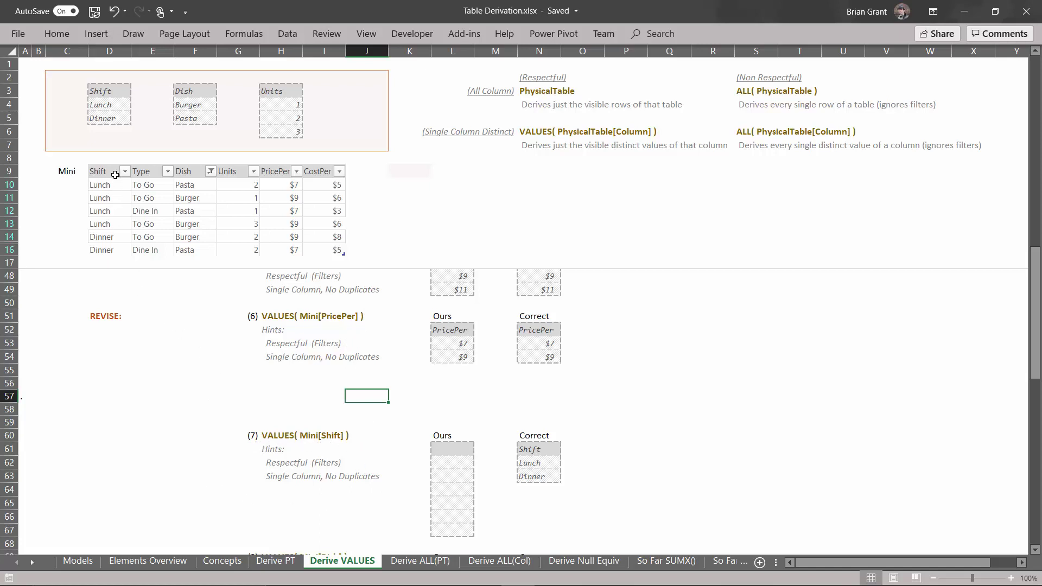
Copy the visible Shift column with its header and paste it as values and number formats into exercise 7's Ours area at L61.
drag(102, 174, 102, 243)
key(ctrl+c)
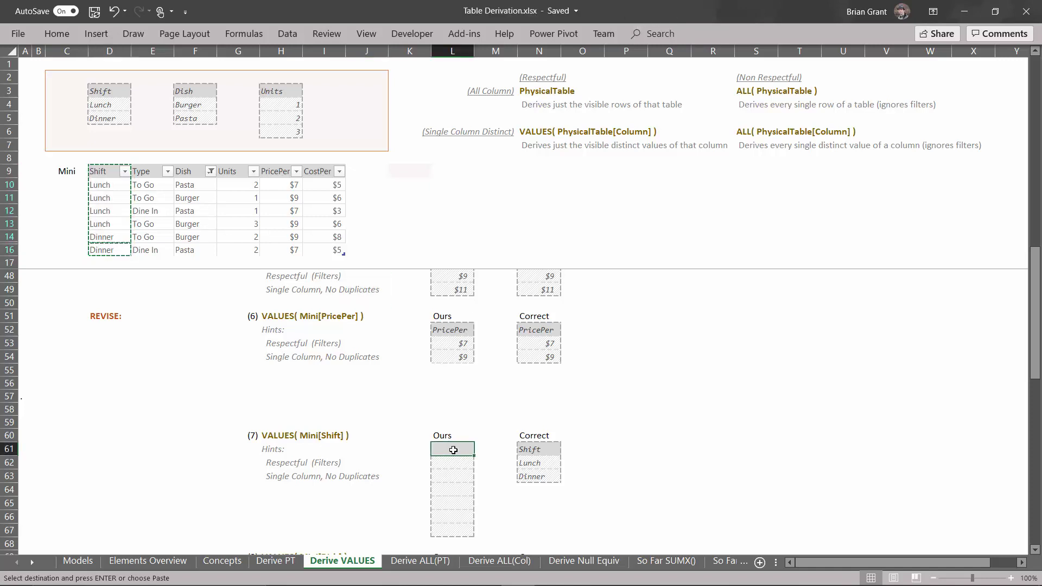
key(ctrl+alt+v)
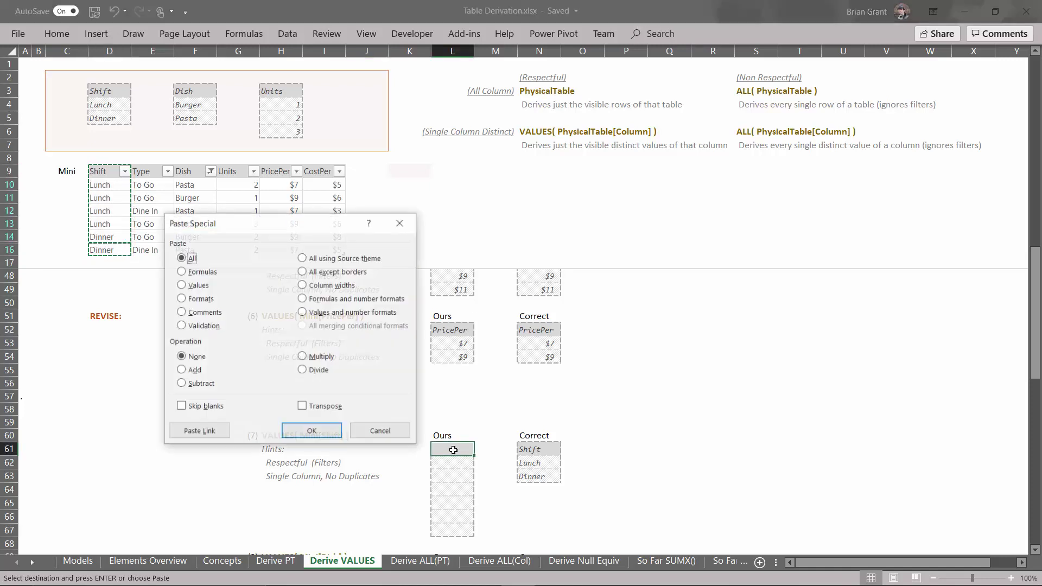
click(323, 312)
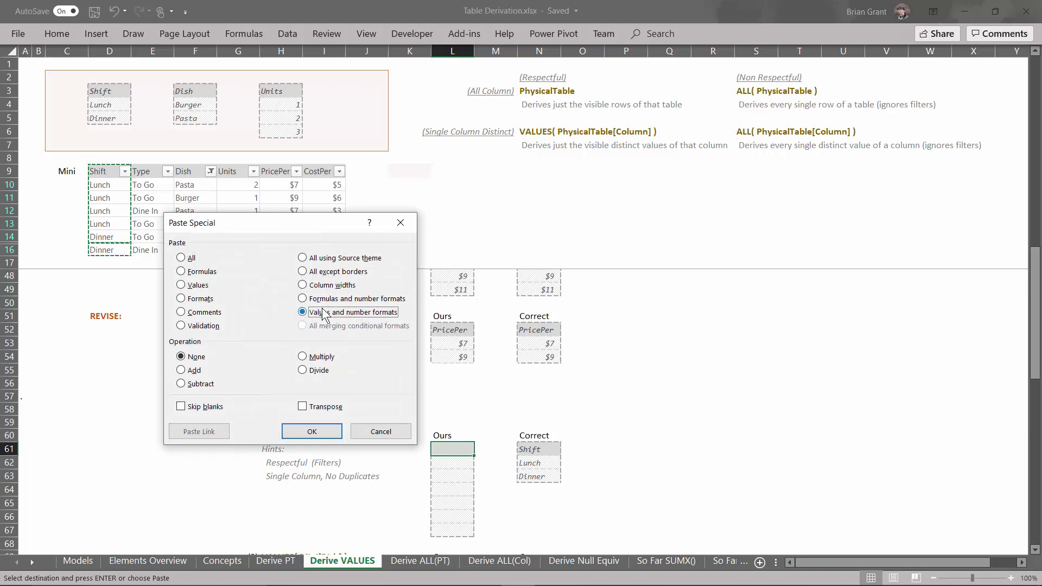
click(312, 431)
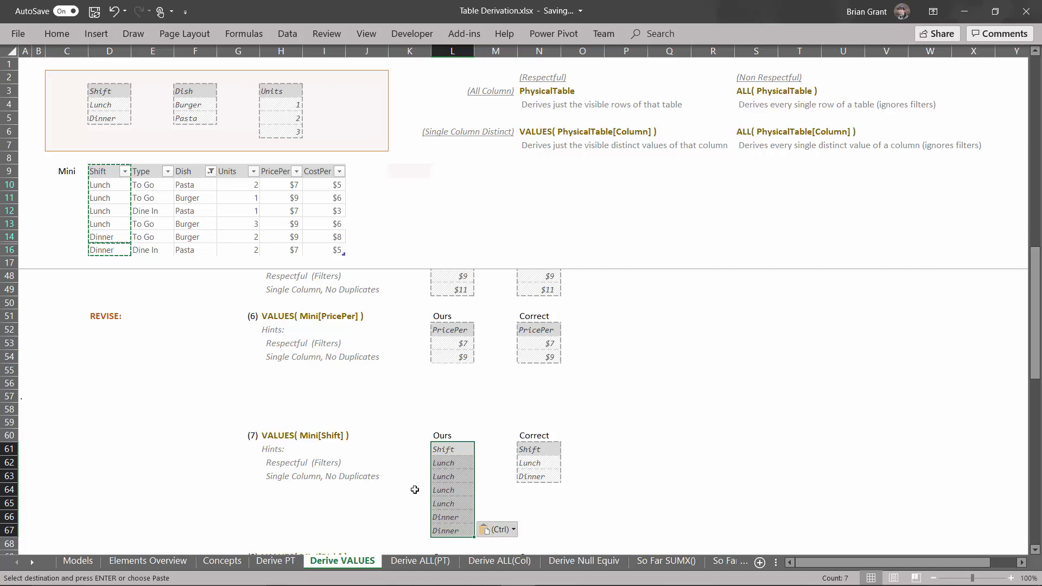
Remove duplicates from exercise 7's pasted Shift values, keeping the header option on.
click(276, 35)
key(Return)
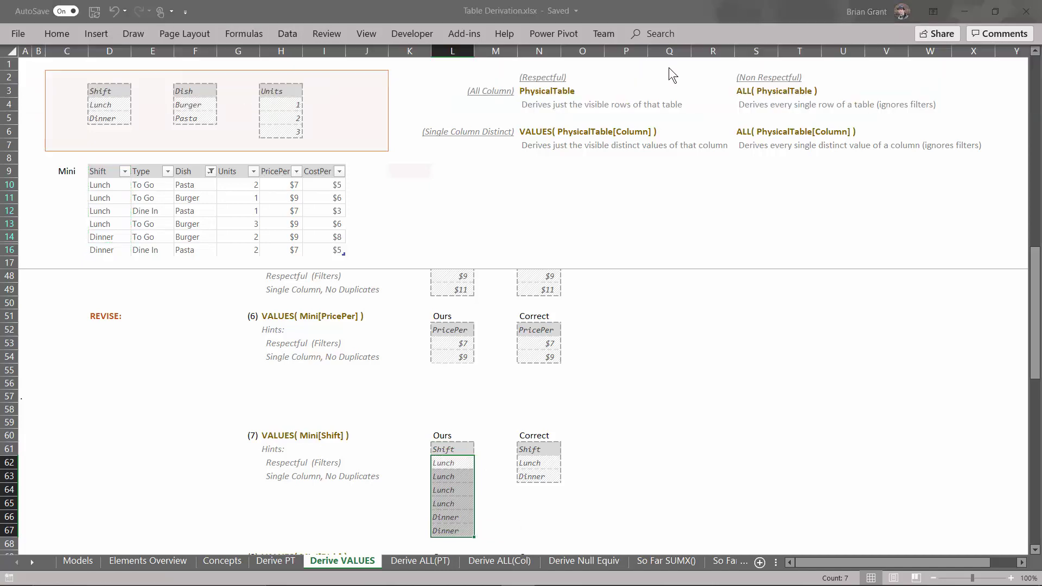
click(324, 419)
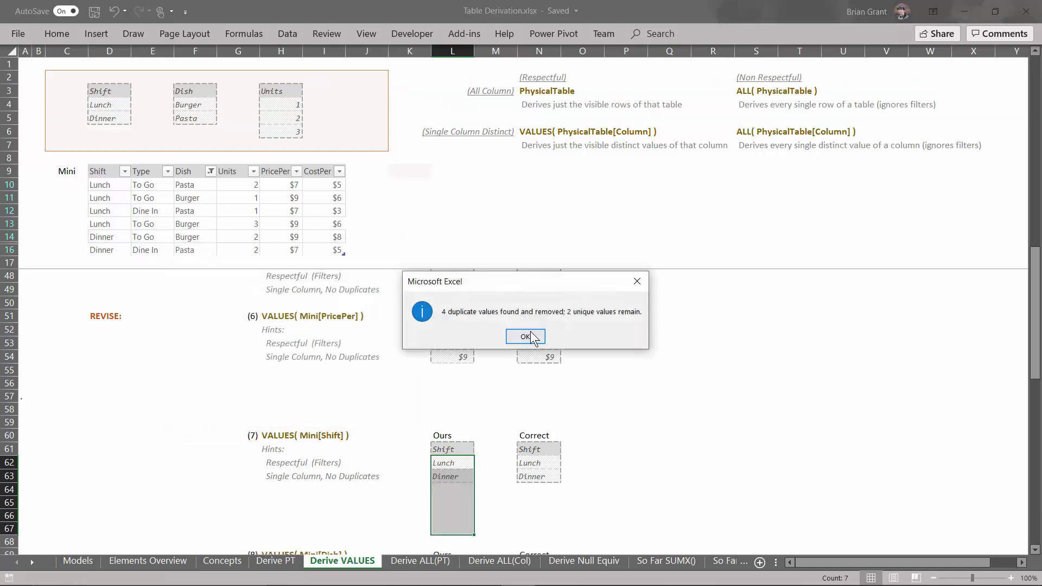
click(525, 335)
drag(389, 449, 388, 472)
click(347, 450)
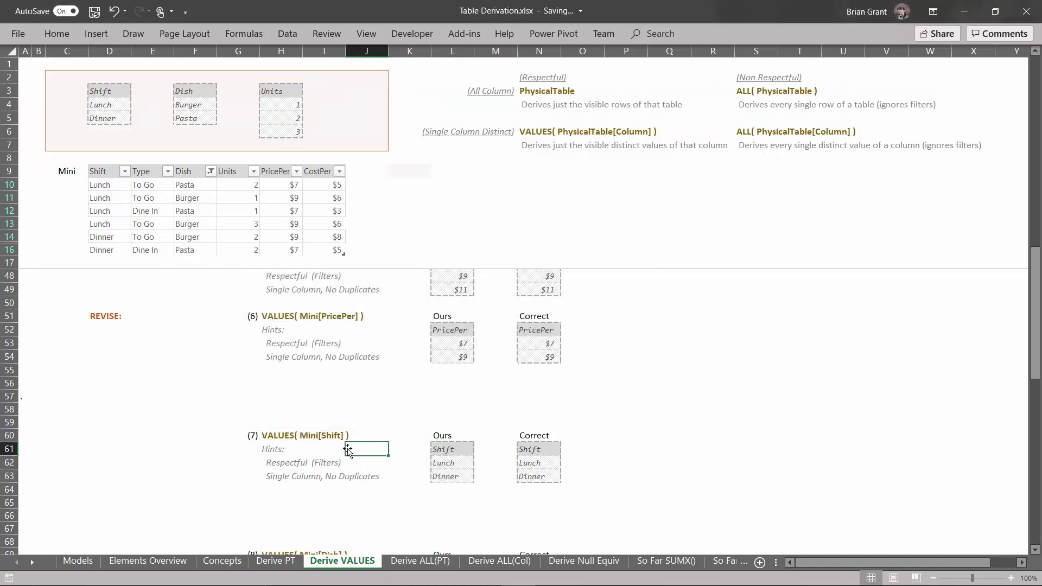
Copy the visible Dish column with its header and paste it as values and number formats into exercise 8's Ours area at L70.
scroll(347, 451, down, 2)
scroll(348, 450, down, 2)
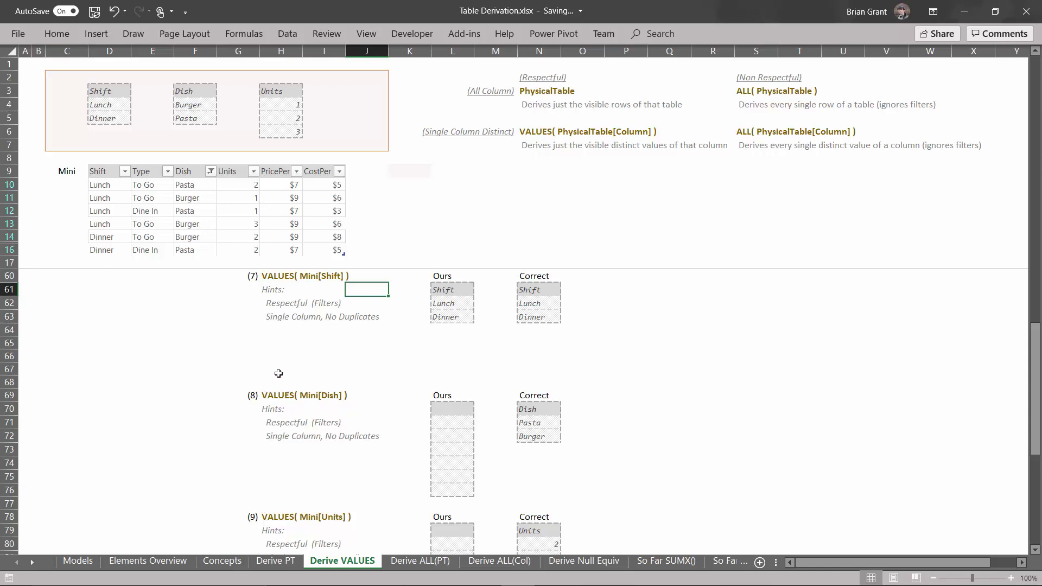
drag(181, 172, 209, 251)
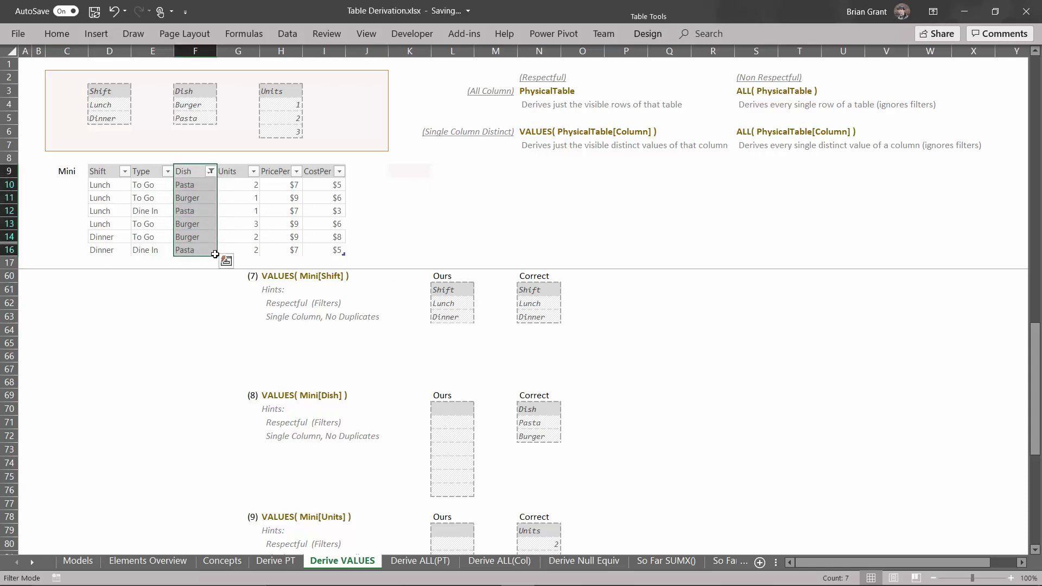
click(226, 261)
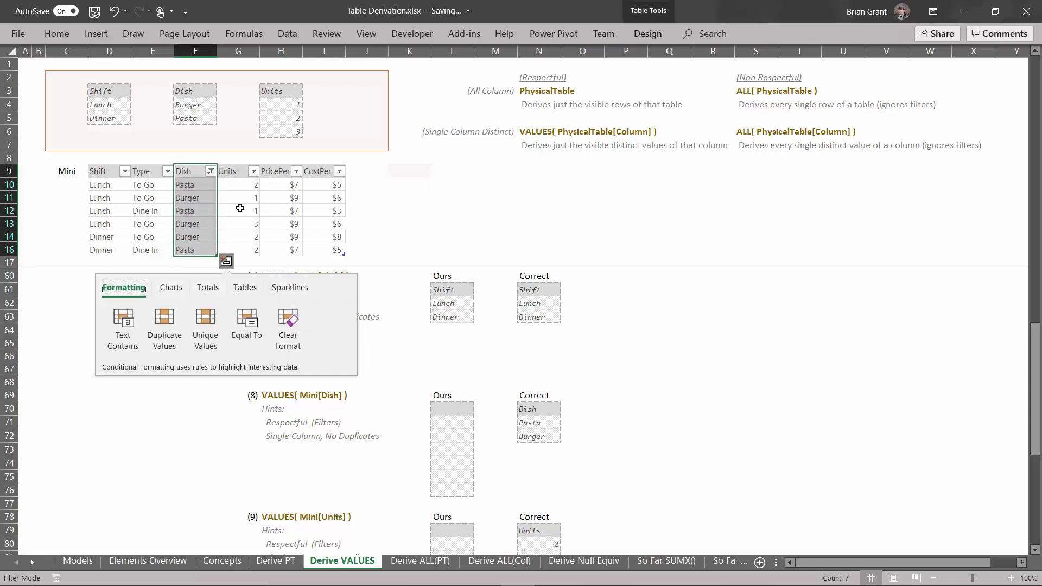
key(Escape)
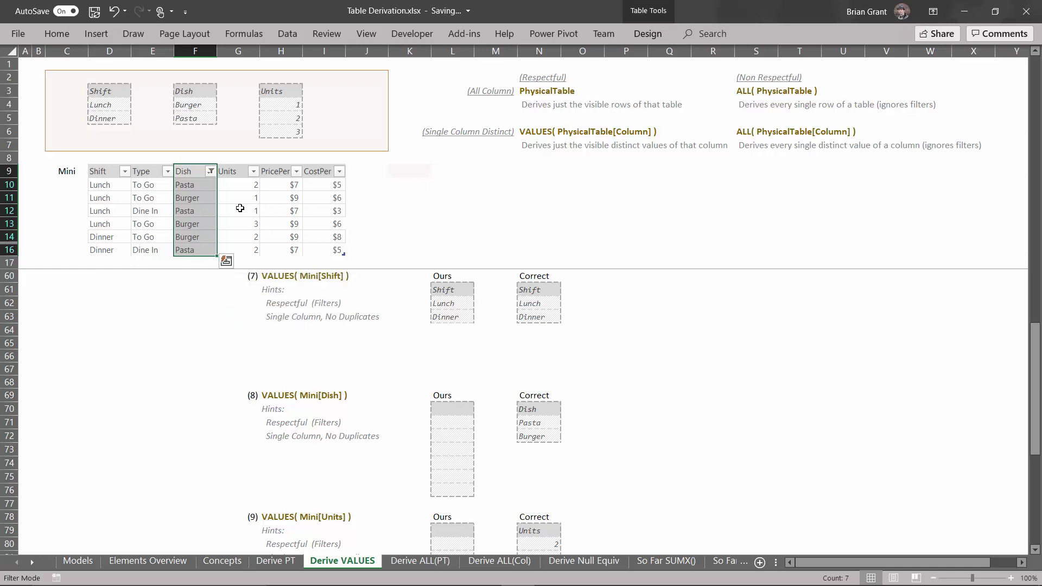
key(ctrl+c)
click(454, 412)
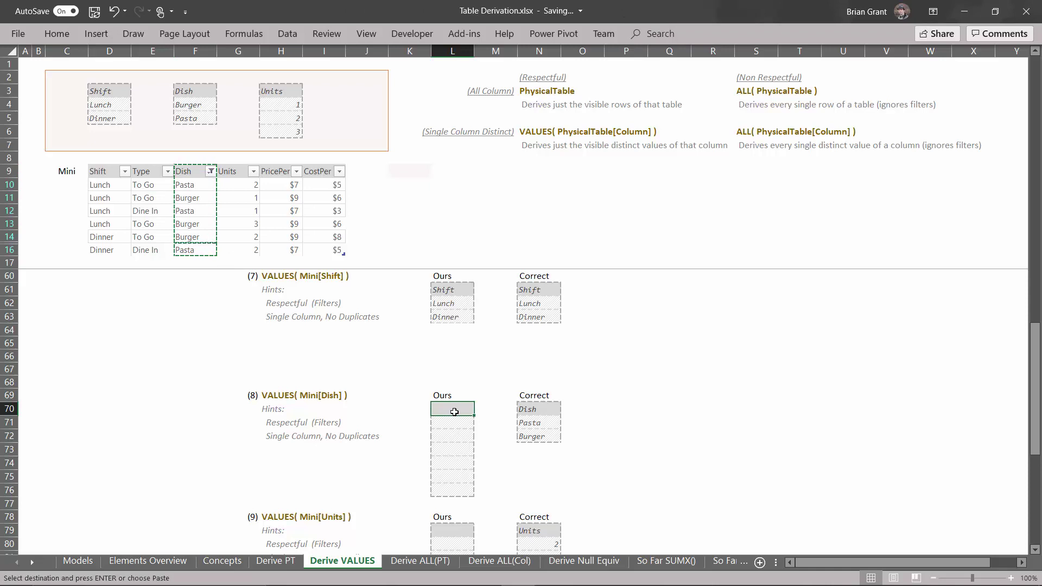
key(ctrl+alt+v)
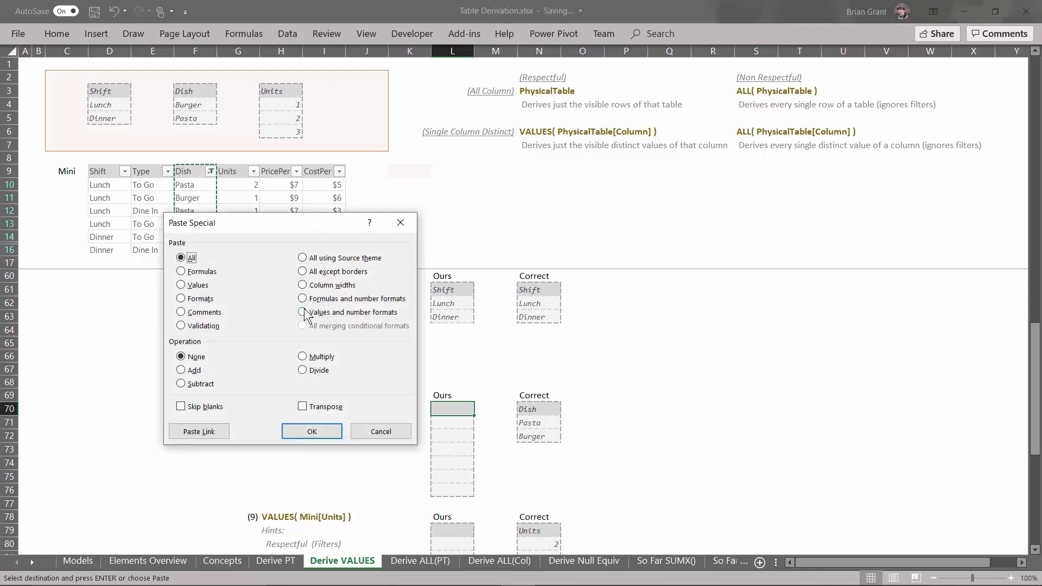
click(305, 313)
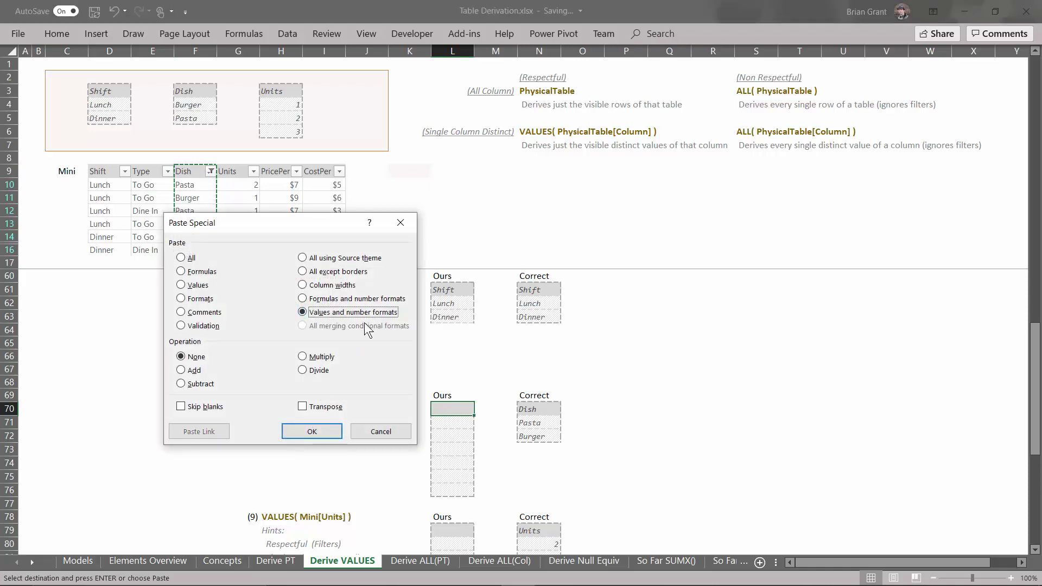
click(318, 431)
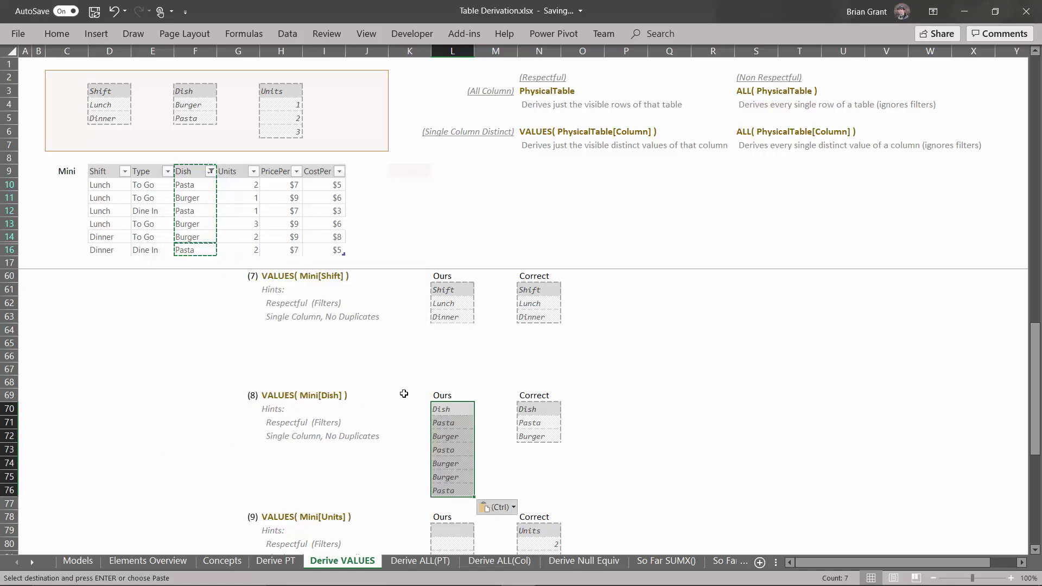
Remove duplicates from exercise 8's pasted Dish values, keeping the header option on.
click(289, 32)
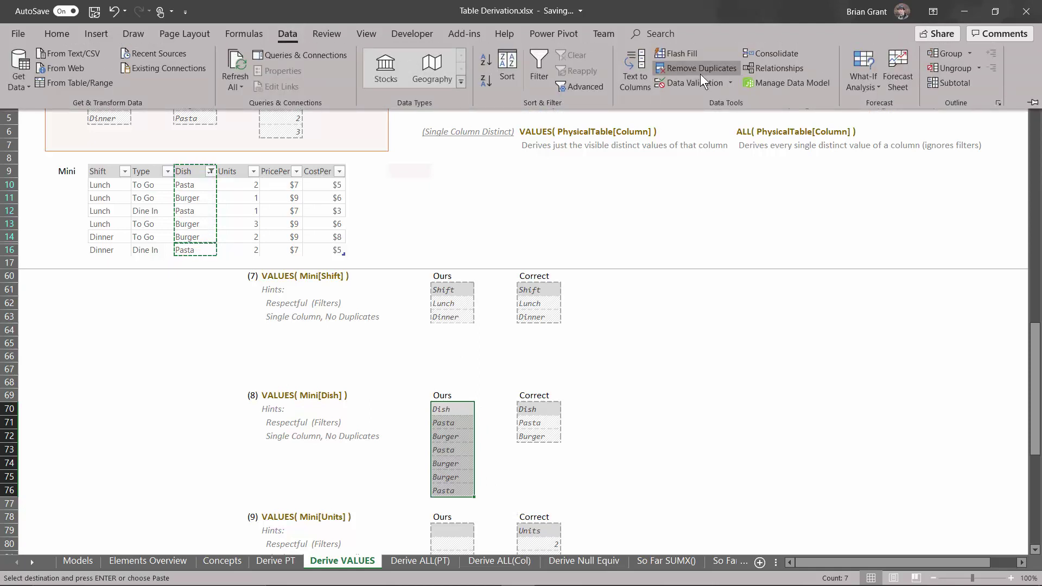
click(700, 74)
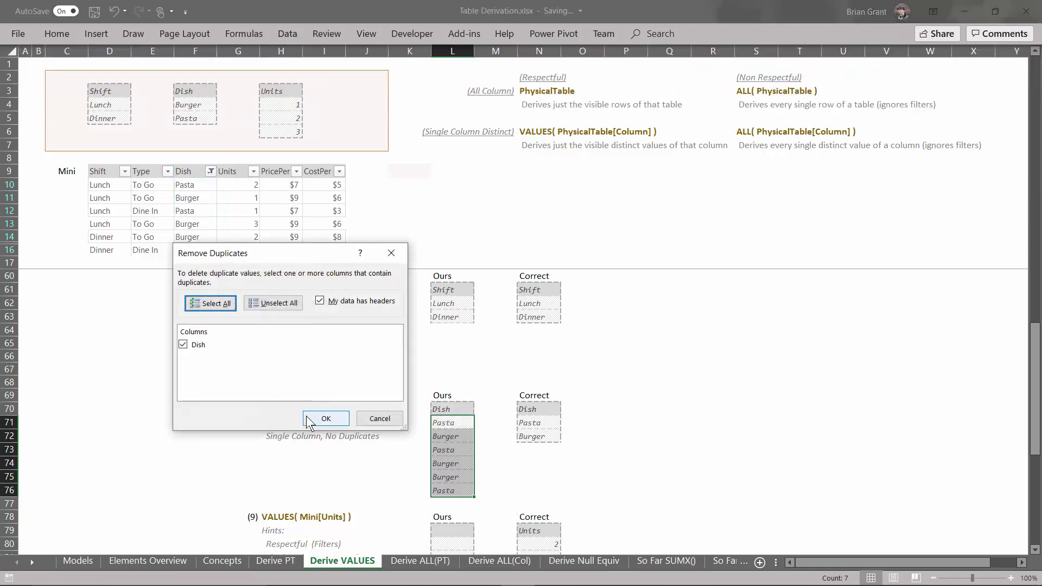
click(337, 417)
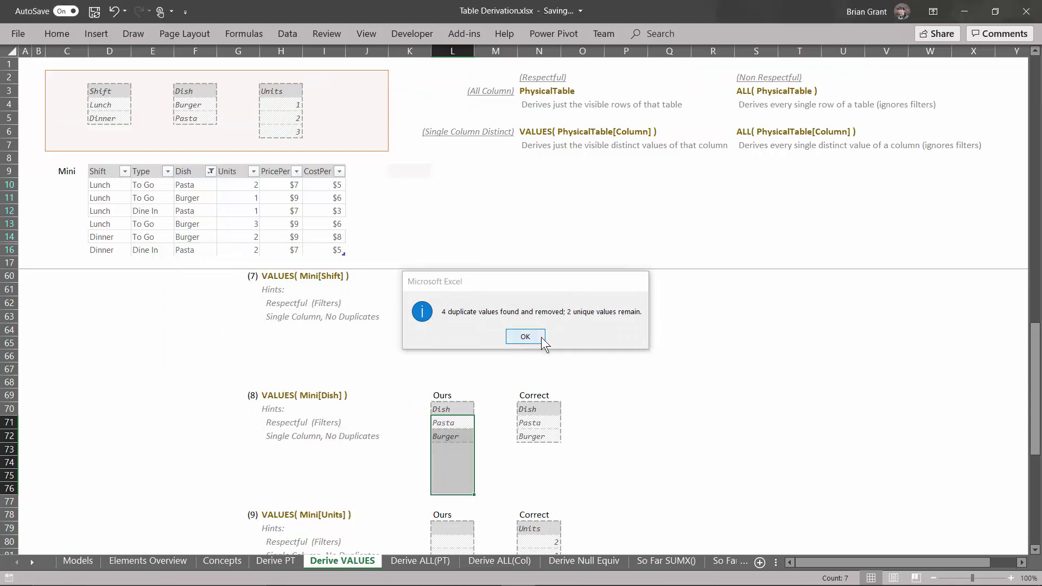
click(525, 337)
click(383, 470)
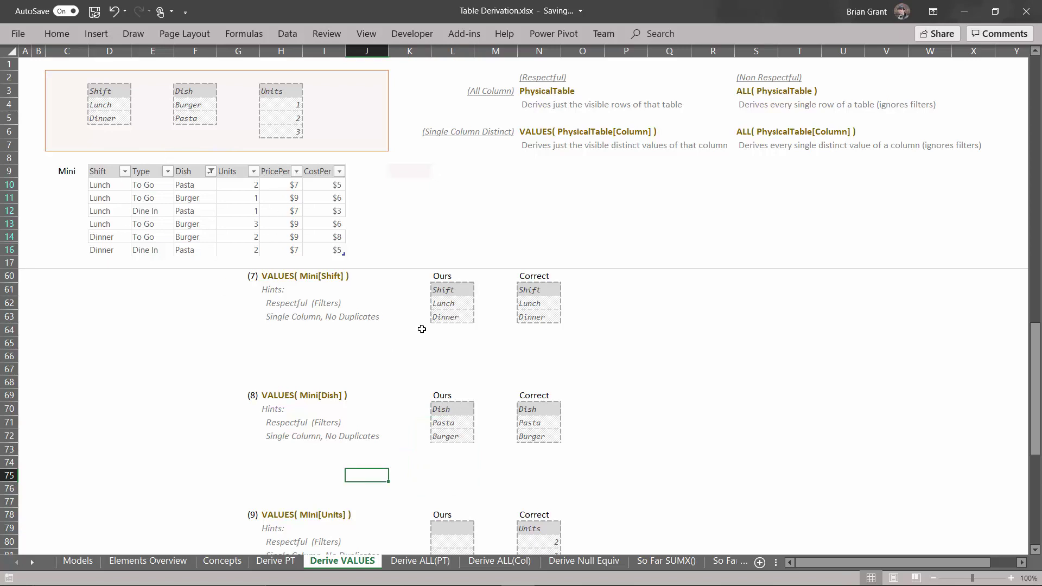
Copy the visible Units column with its header and paste it as values and number formats into exercise 9's Ours area at L79.
scroll(421, 395, down, 3)
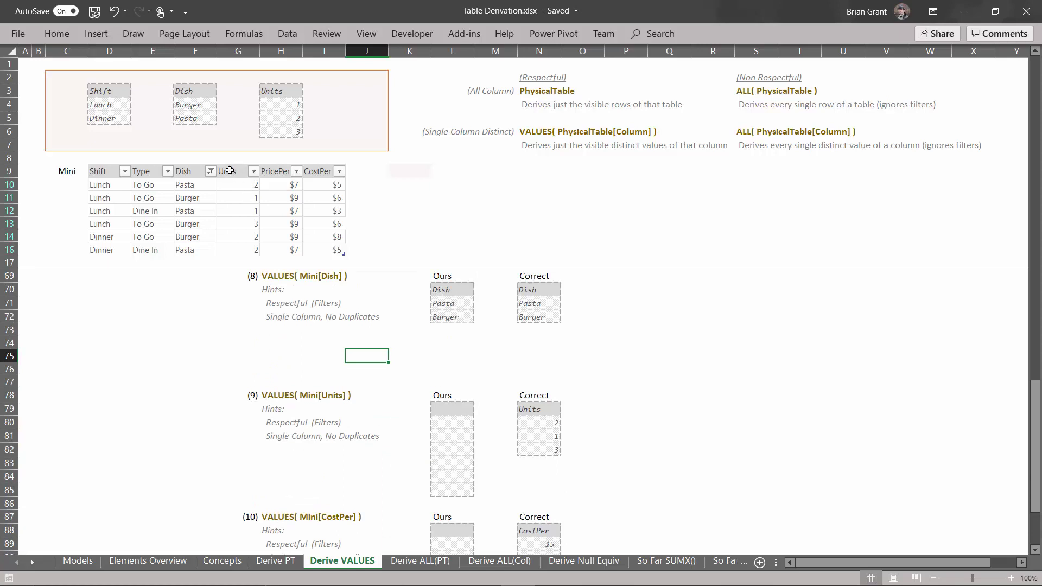
drag(230, 171, 239, 263)
click(239, 263)
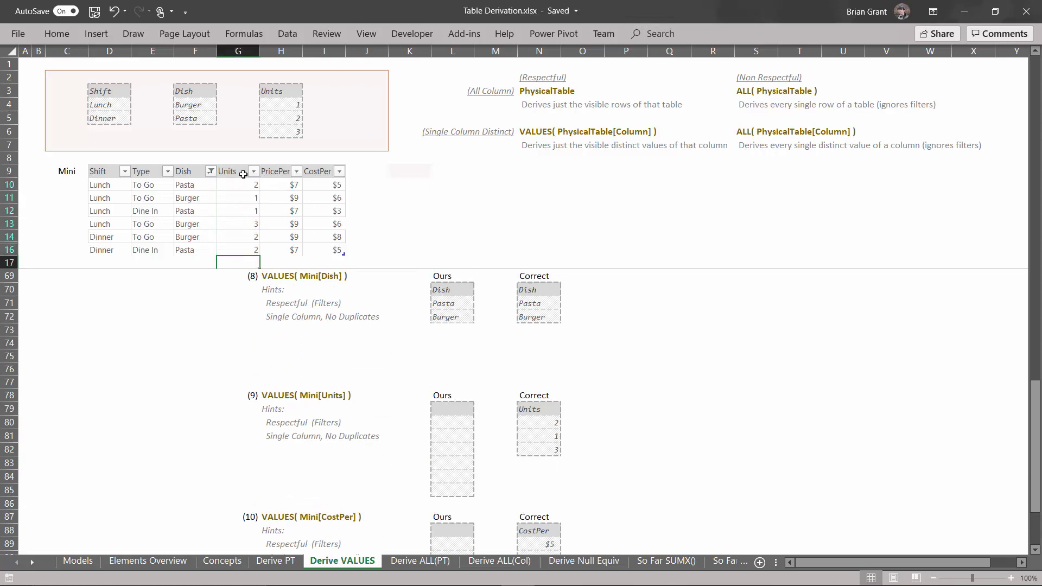
drag(243, 174, 243, 250)
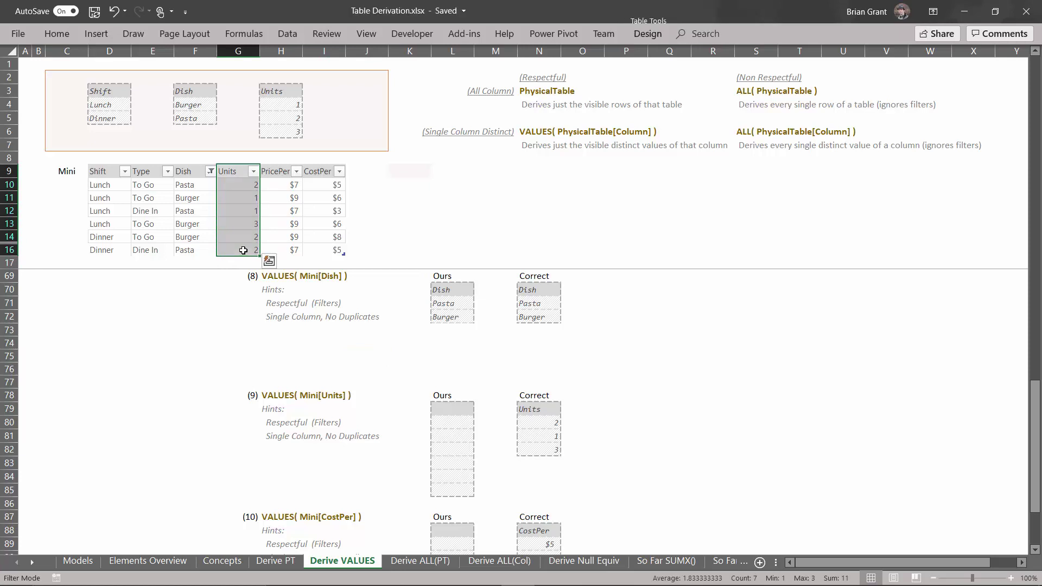
key(ctrl+c)
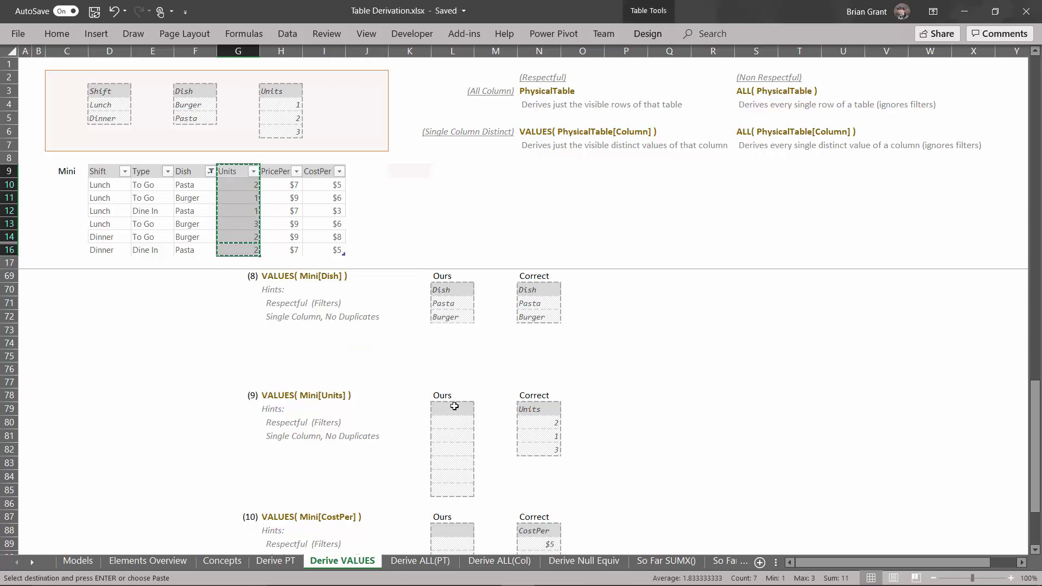
click(455, 406)
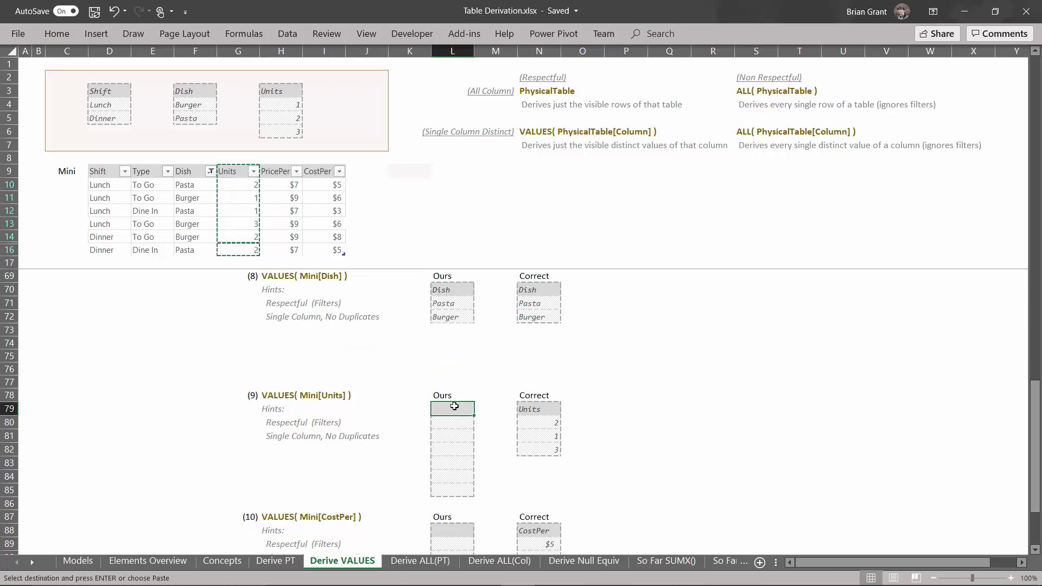
key(ctrl+alt+v)
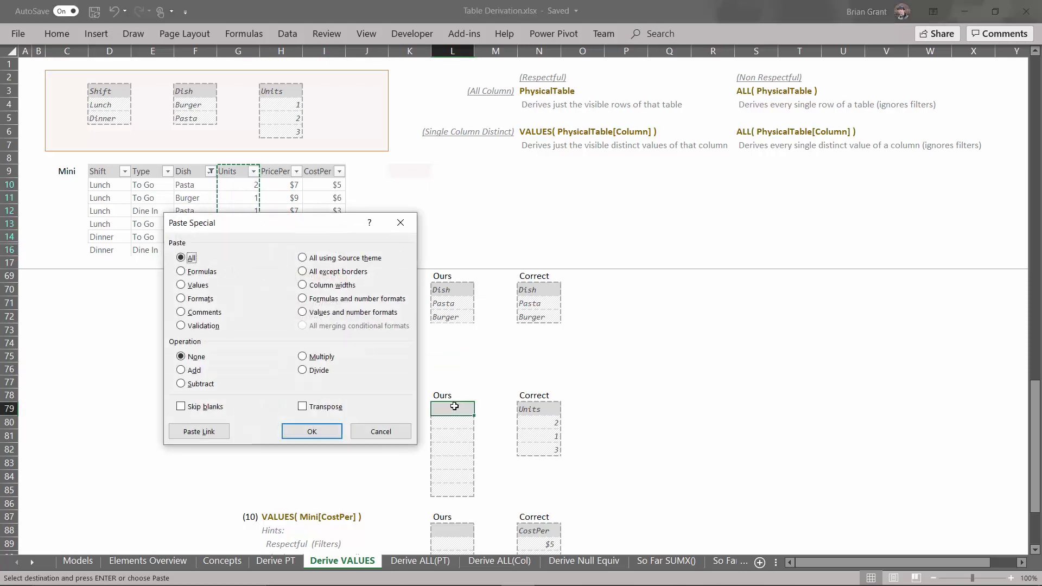
click(312, 314)
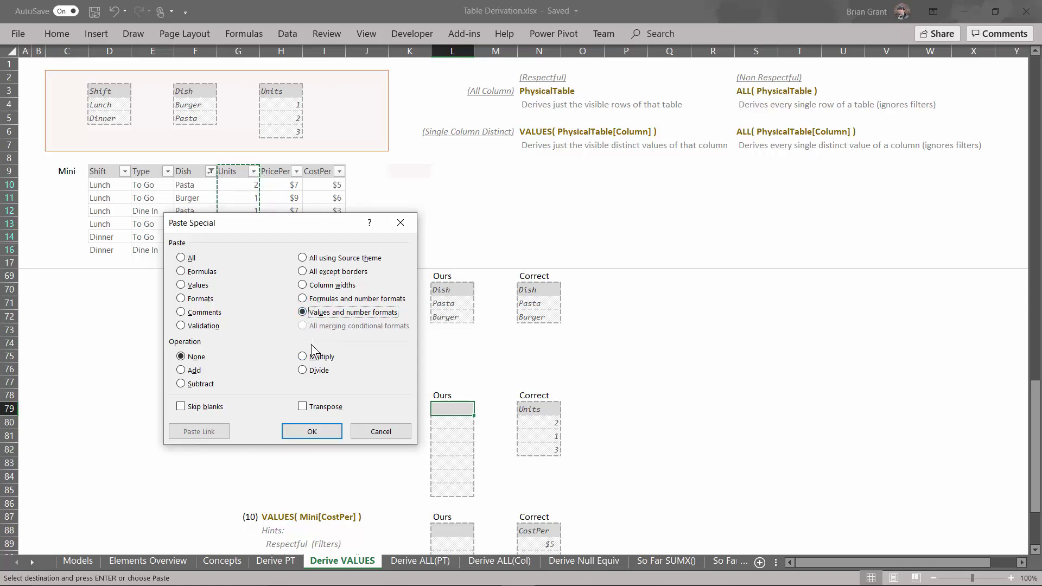
click(311, 430)
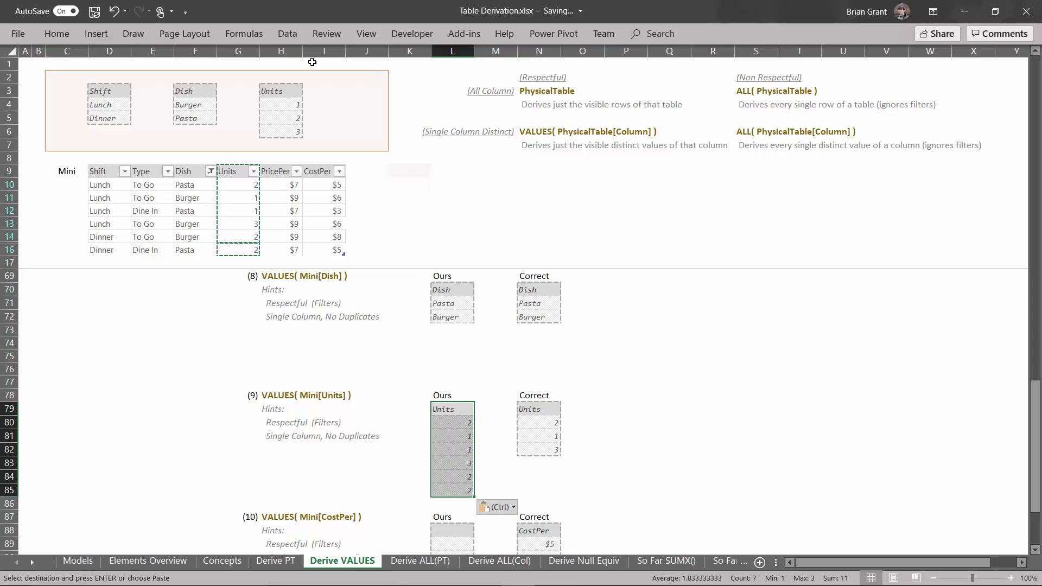
Remove duplicates from exercise 9's pasted Units values, keeping the header option on.
click(301, 36)
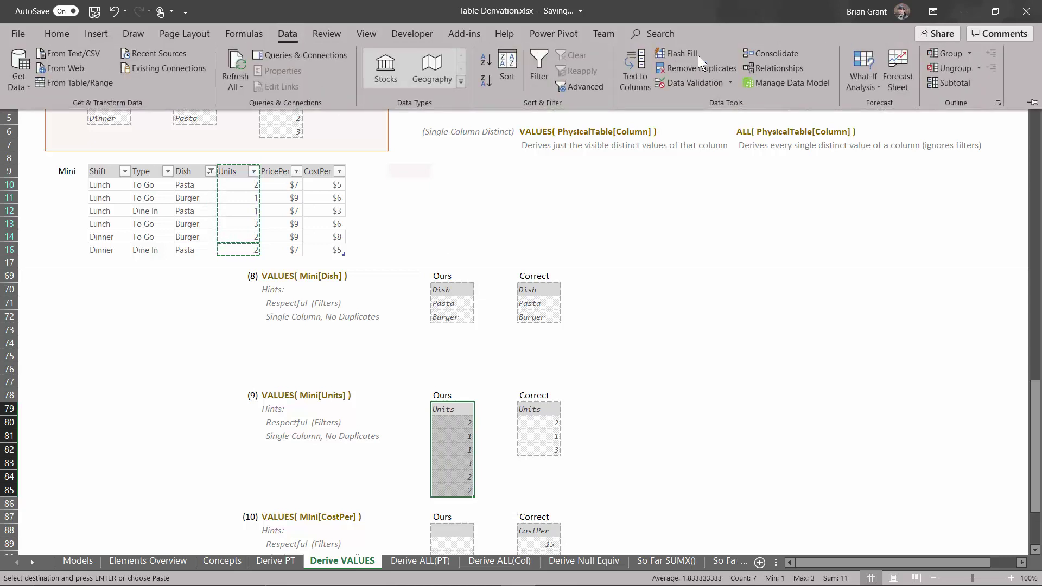
click(715, 66)
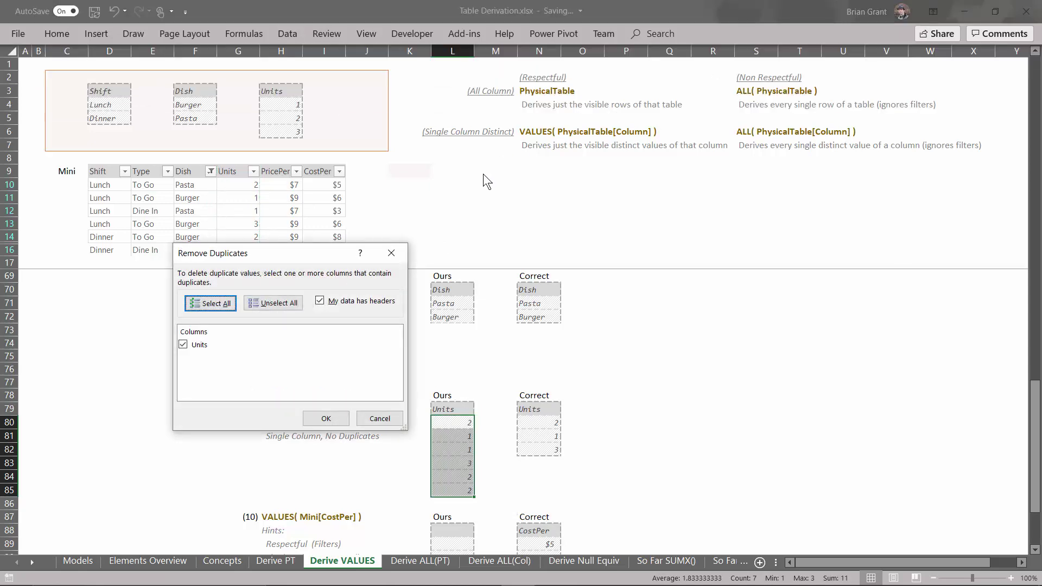
click(325, 419)
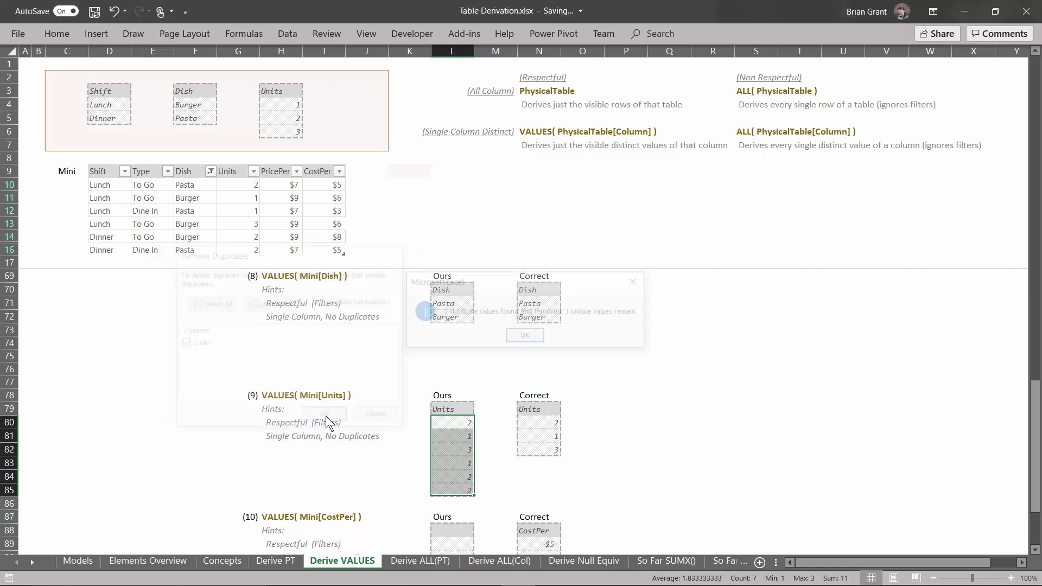
click(534, 338)
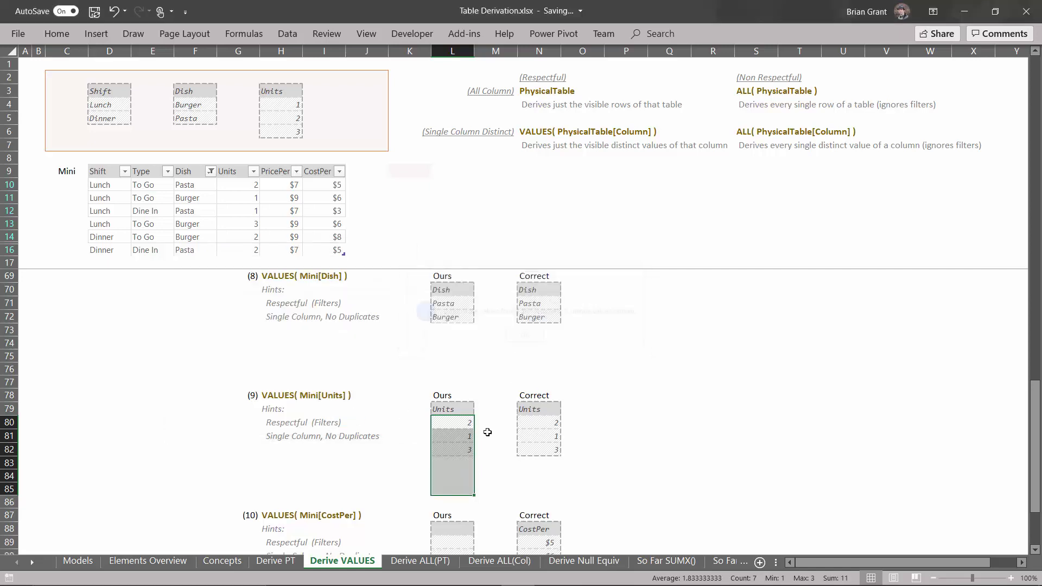
click(414, 434)
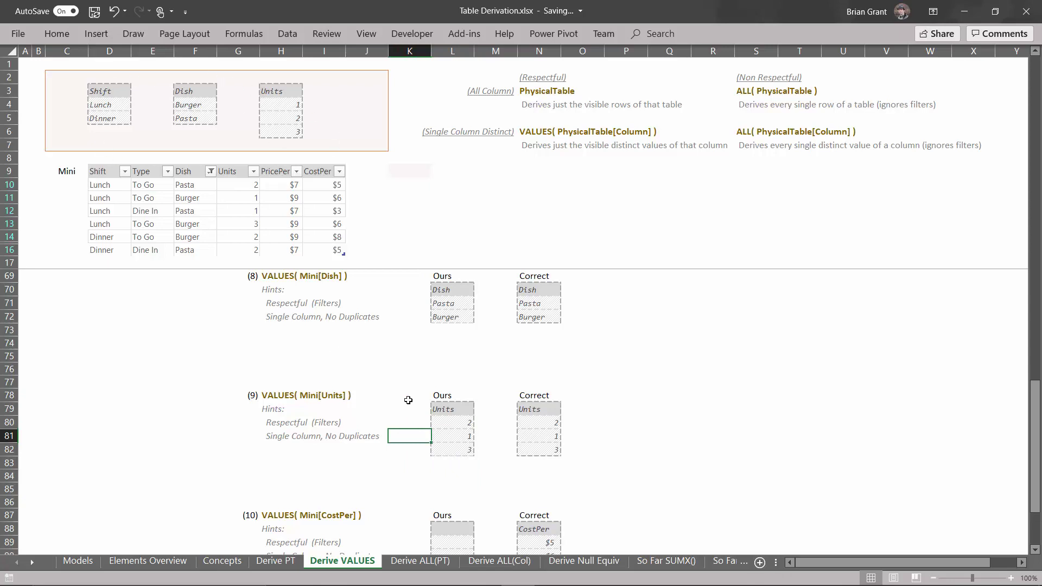
Copy the visible CostPer column with its header and paste it as values and number formats into exercise 10's Ours area at L88.
scroll(408, 400, down, 3)
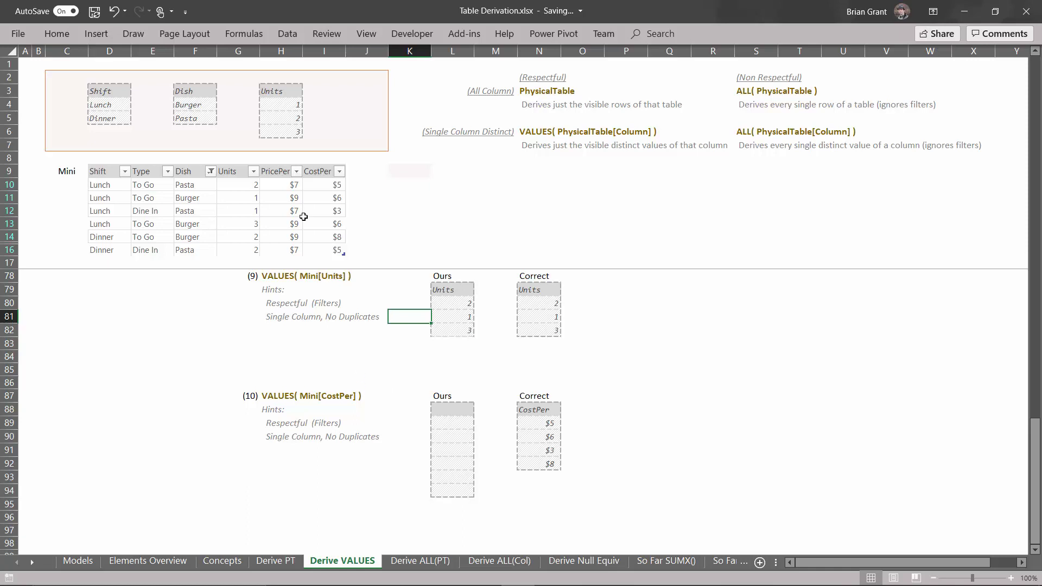
drag(321, 172, 330, 251)
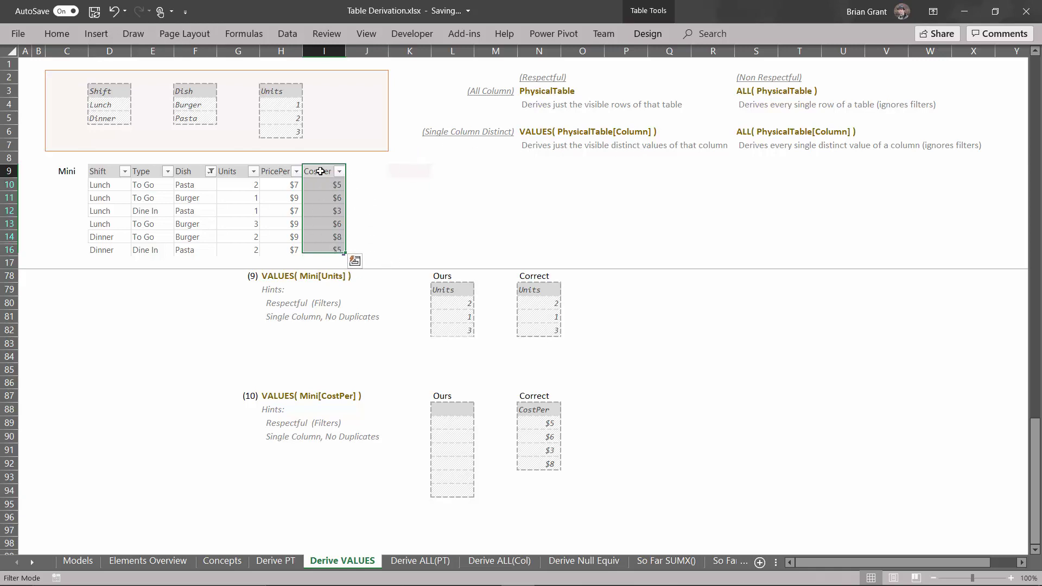
drag(321, 185, 341, 249)
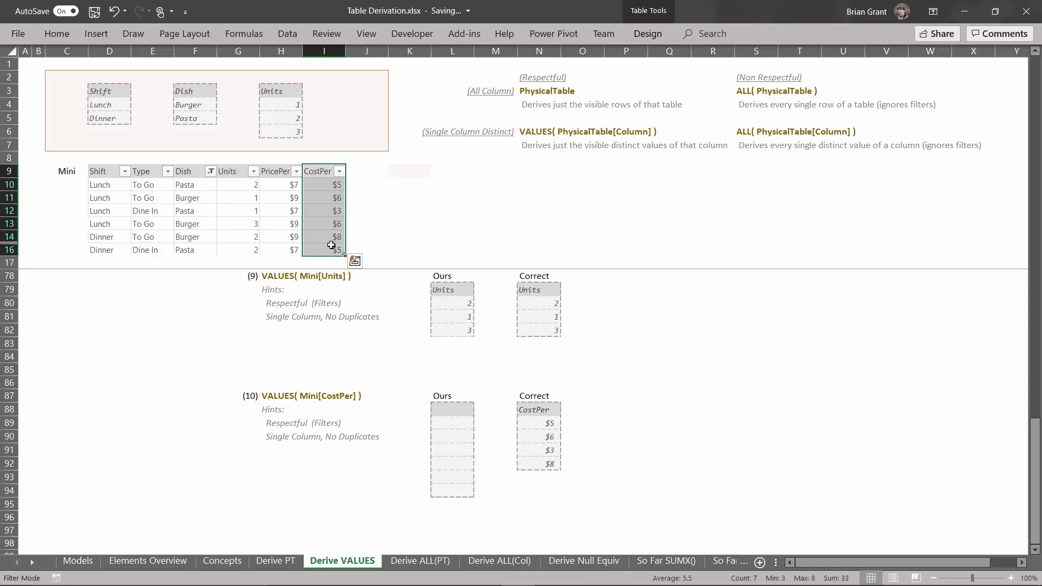
key(ctrl+c)
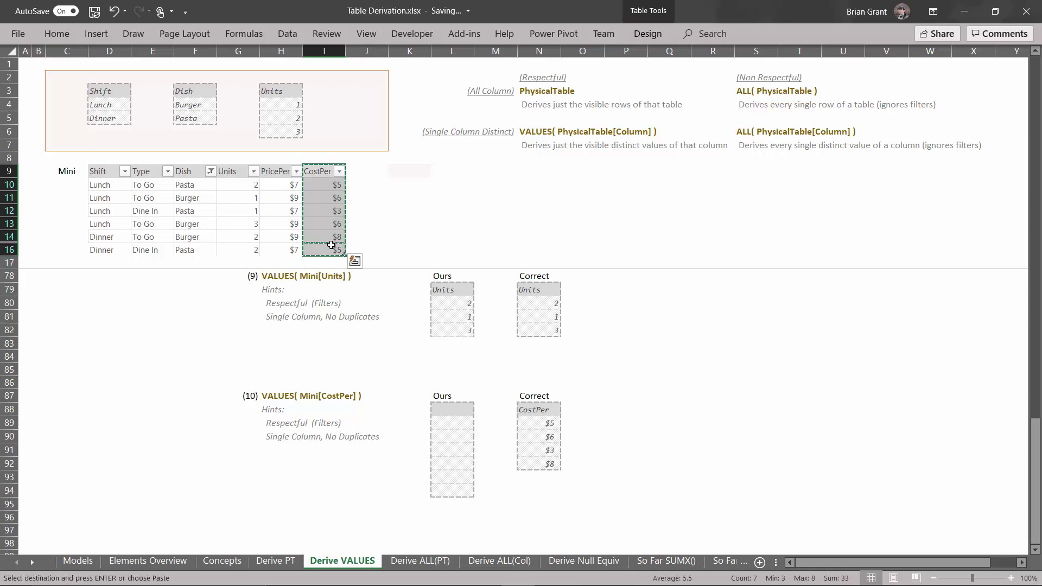
click(450, 406)
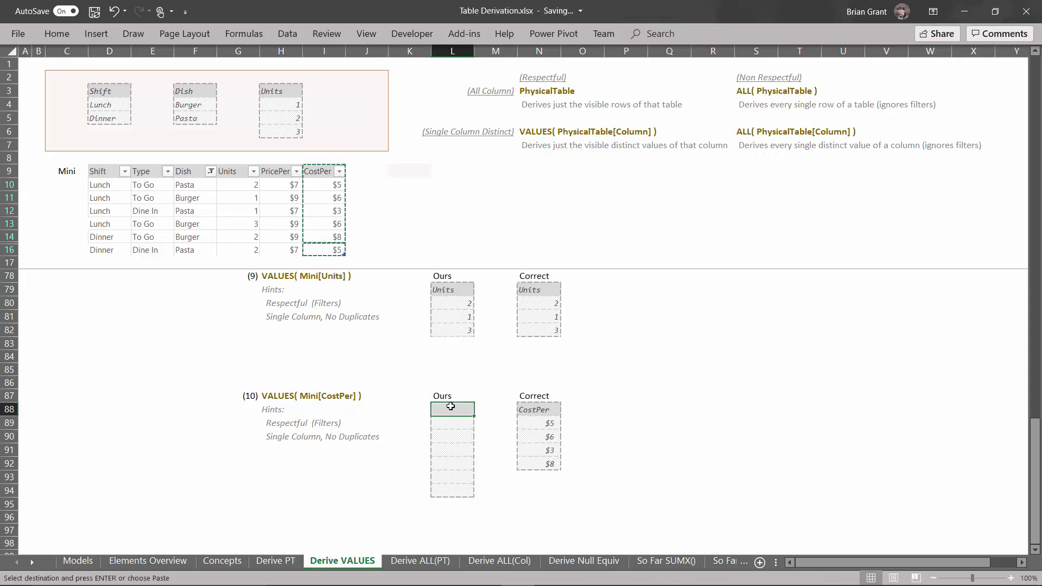
key(ctrl+alt+v)
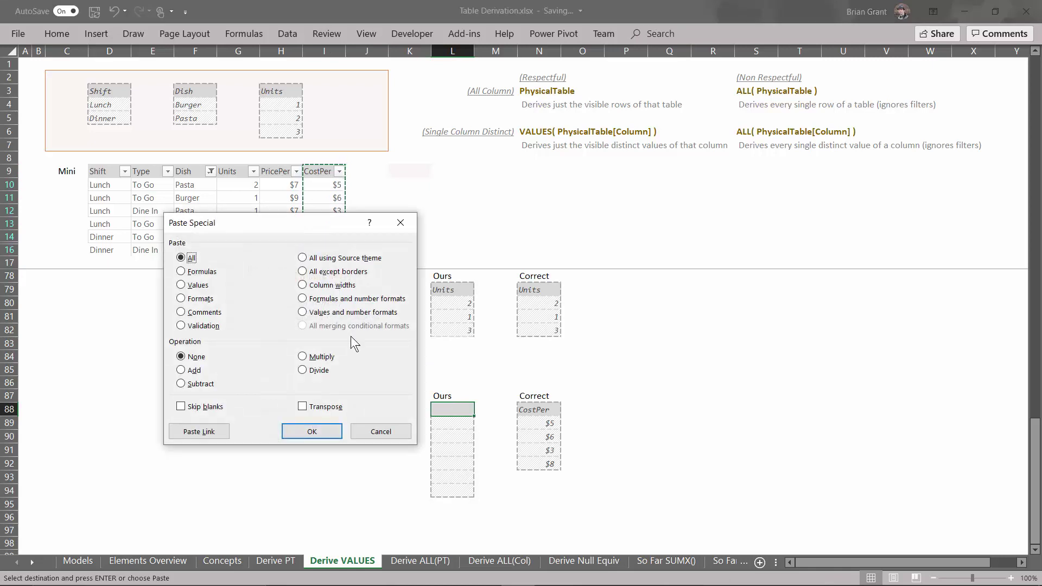
click(311, 314)
click(317, 432)
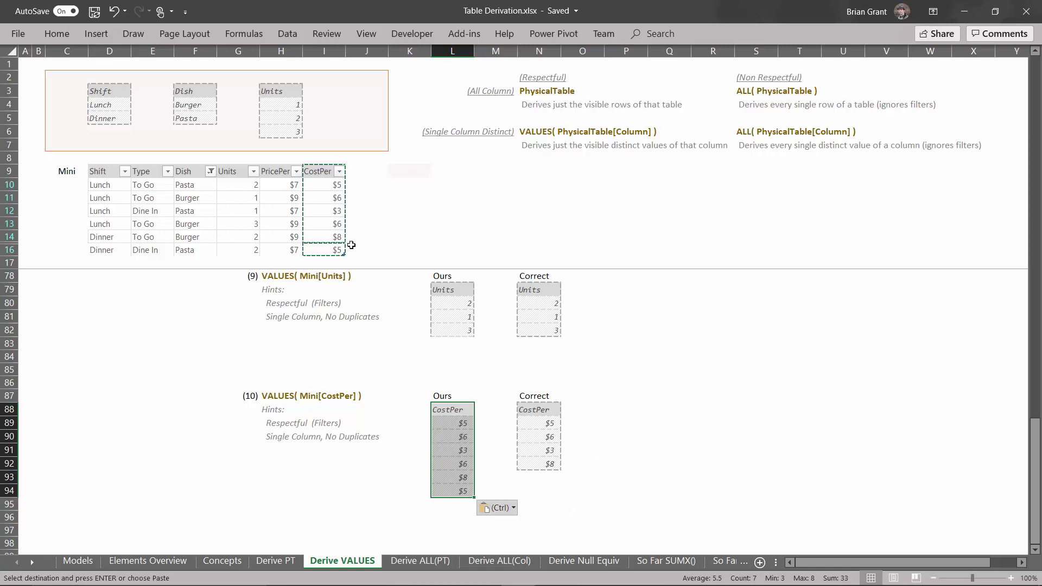
Remove duplicates from exercise 10's pasted CostPer values, keeping the header option on.
click(286, 34)
click(700, 56)
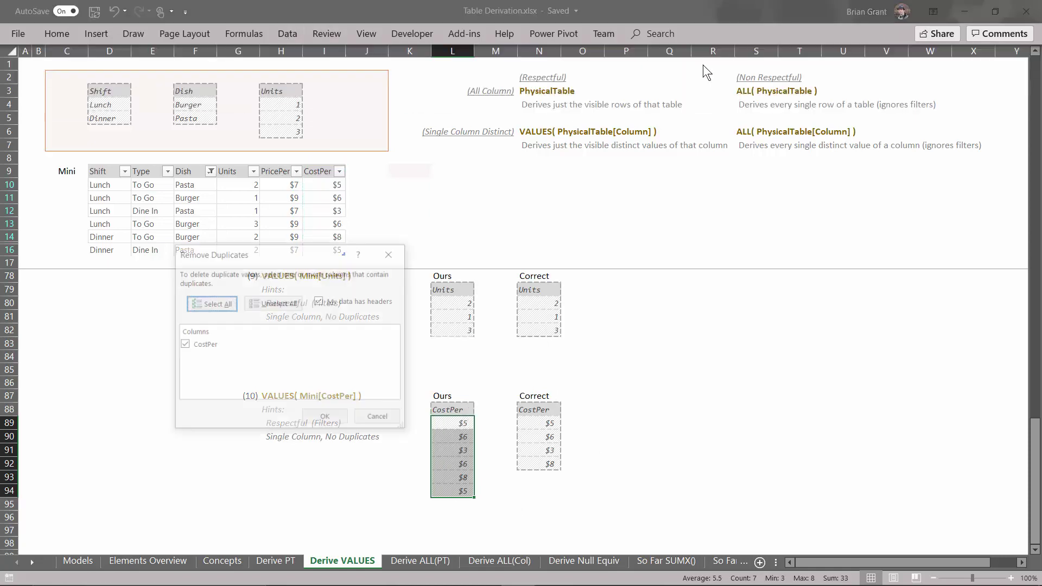
click(326, 419)
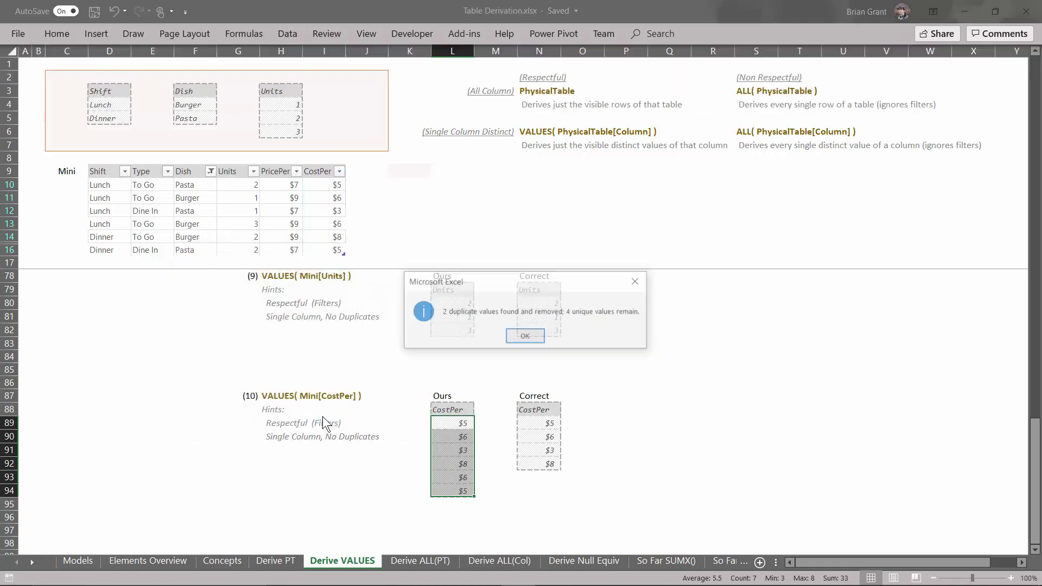
key(Return)
click(298, 424)
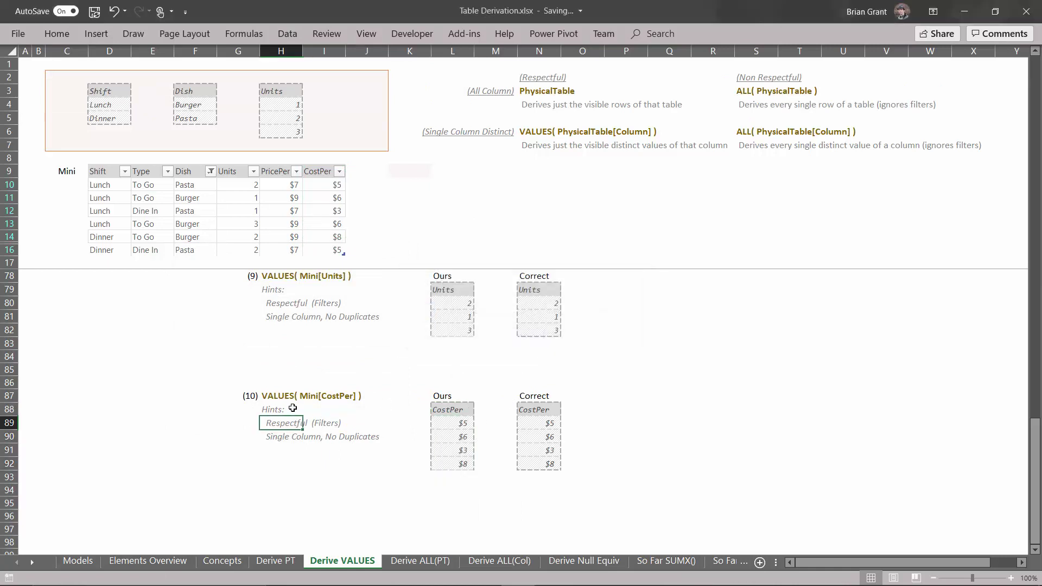